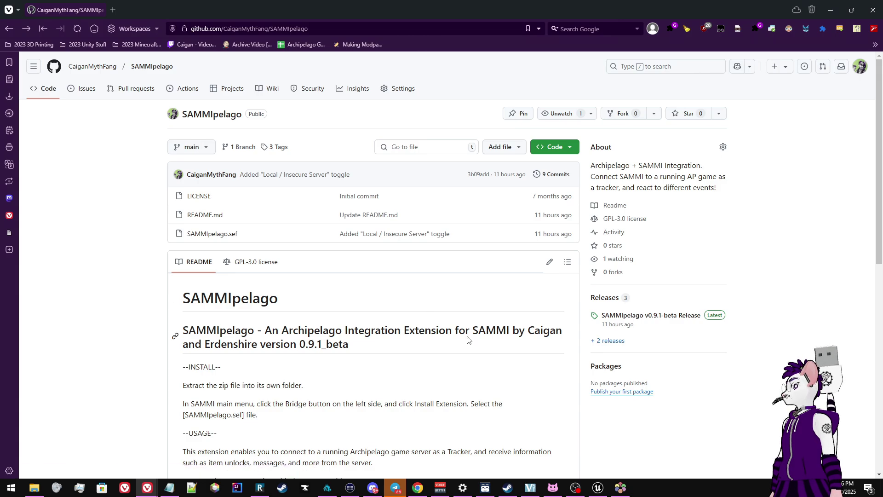
Open the SAMMIpelago v0.9.1-beta release page on GitHub
scroll(375, 240, "down", 3)
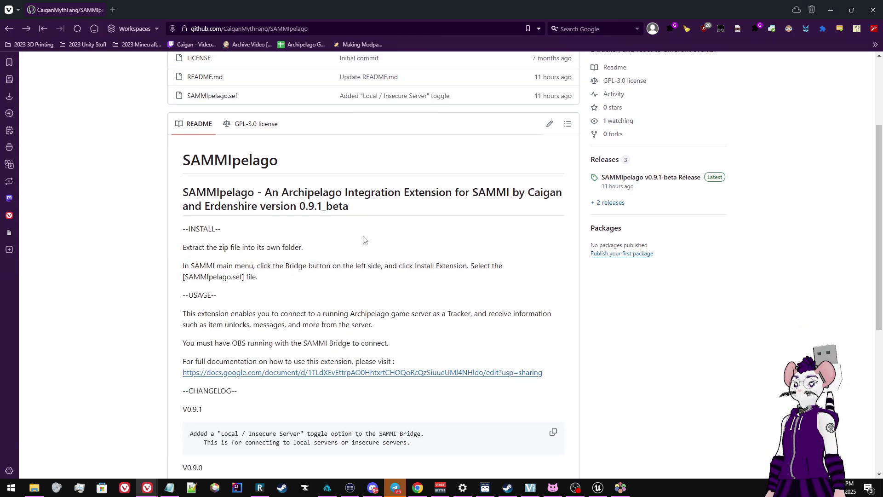
scroll(363, 238, "up", 3)
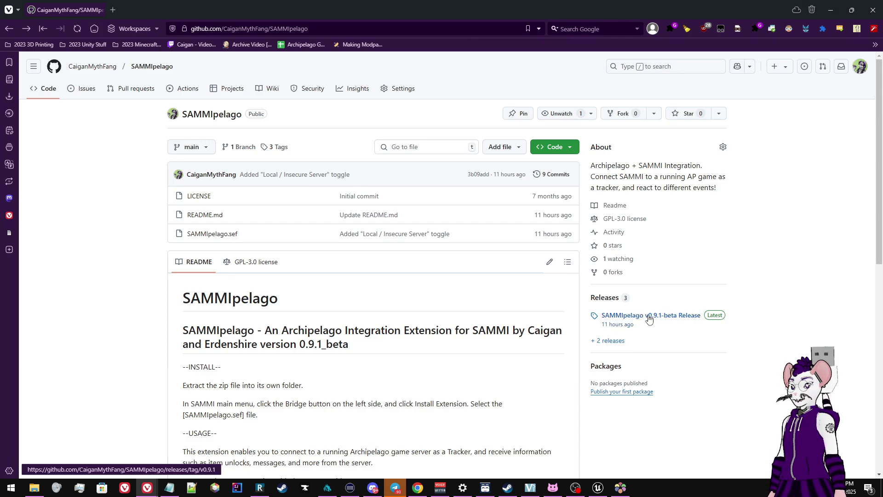
left_click(648, 317)
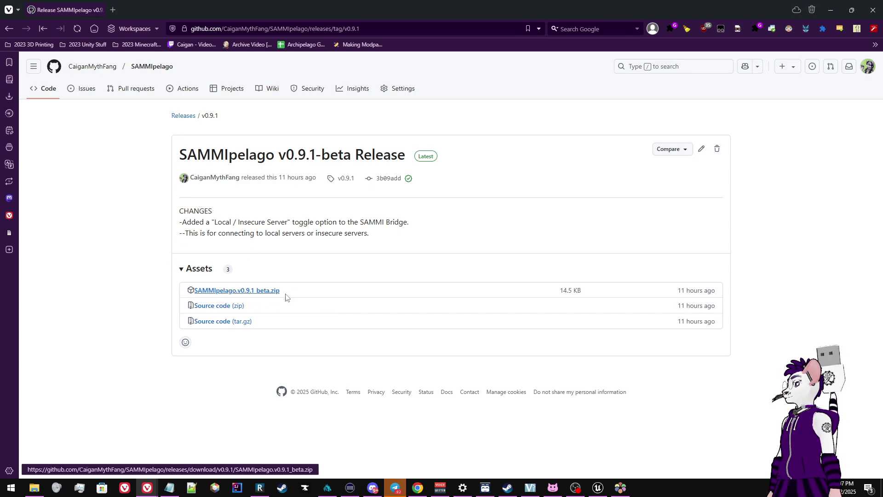
Start and cancel the SAMMIpelago.v0.9.1_beta.zip download, then switch to the Lioran Board 2 folder
left_click(270, 296)
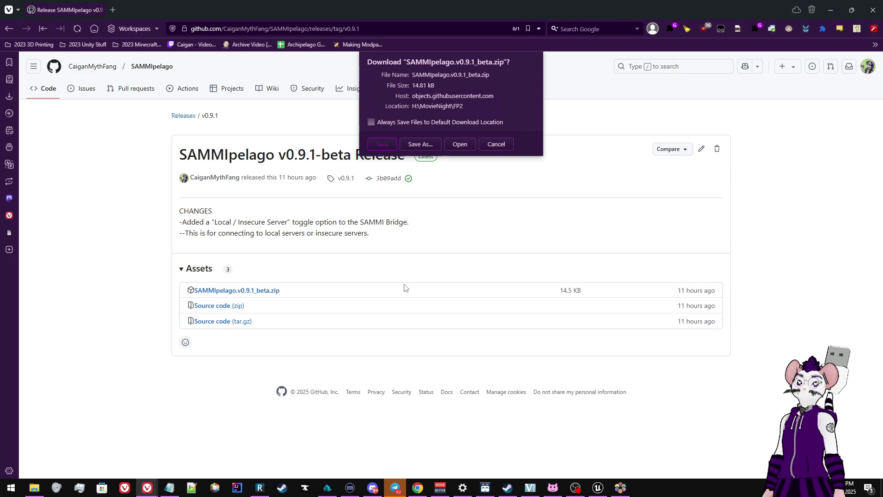
left_click(501, 144)
key("alt+Tab")
key("alt+Tab")
key("alt+Tab")
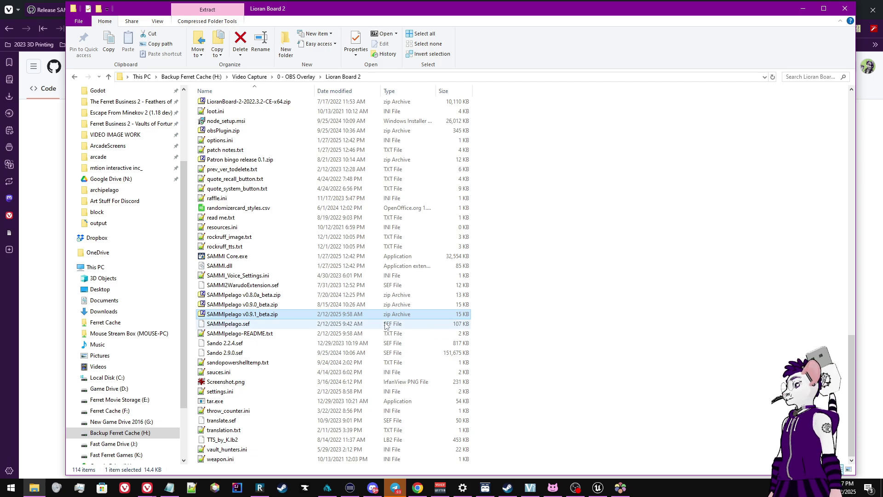
Point out SAMMIpelago-README.txt and SAMMIpelago.sef in Lioran Board 2, then bring SAMMI Core forward
left_click(241, 333)
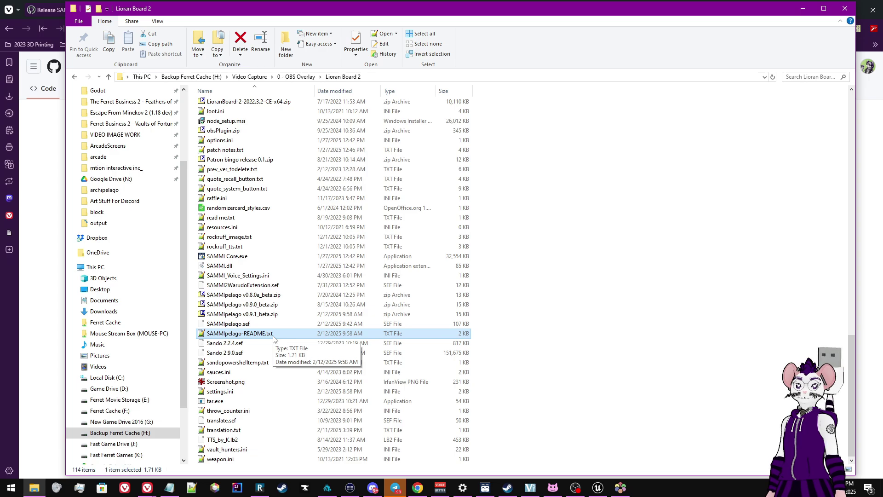
left_click(260, 326)
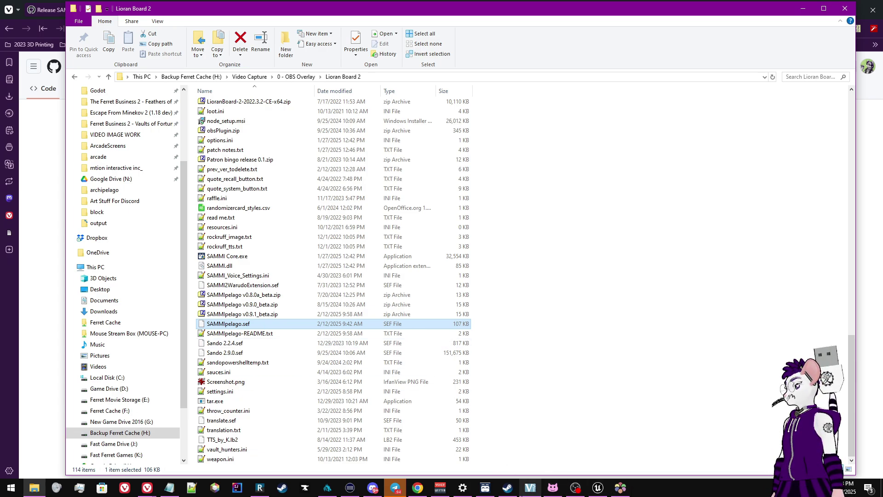
left_click(488, 488)
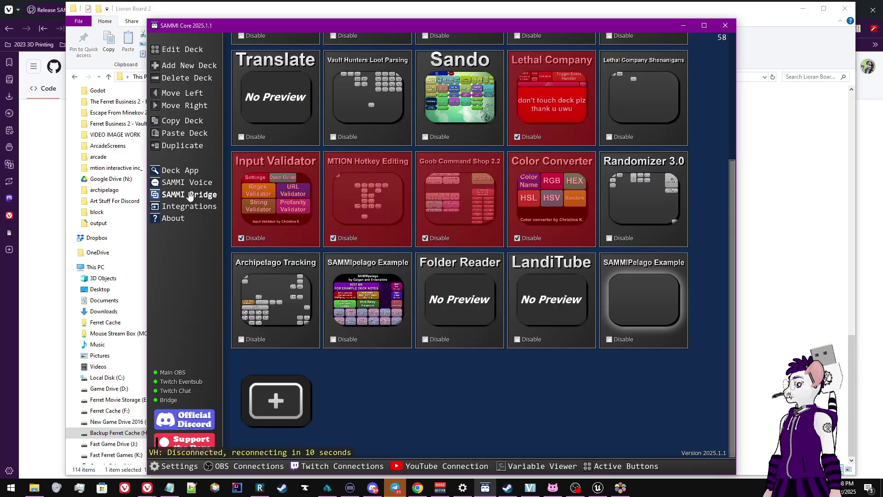
Install SAMMIpelago.sef via SAMMI Bridge, confirming reinstall and replacement of the SAMMIpelago Example deck
left_click(189, 195)
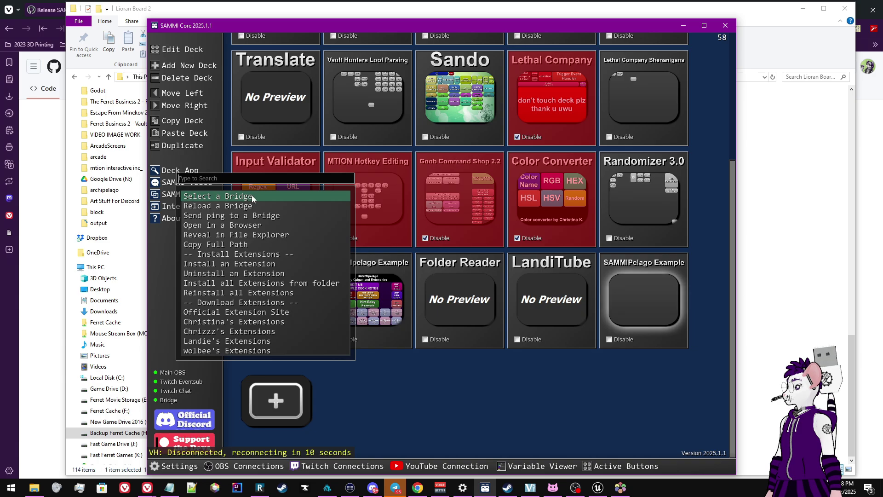
left_click(246, 264)
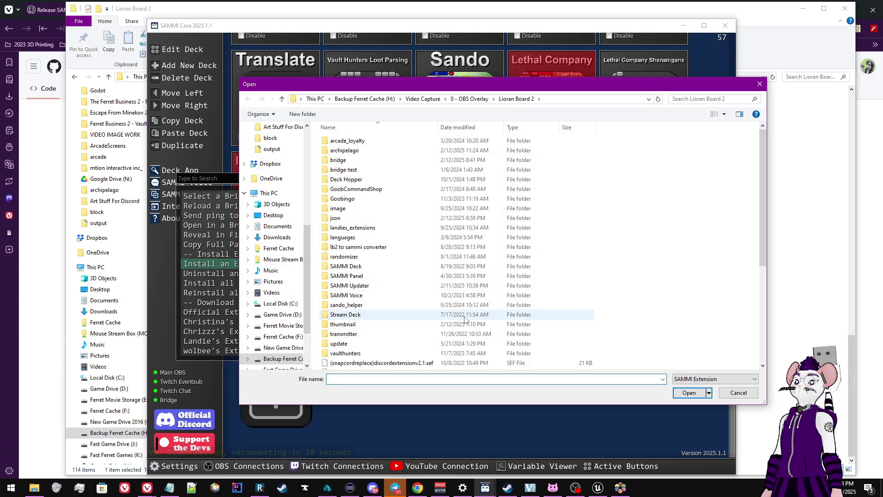
scroll(444, 276, "down", 6)
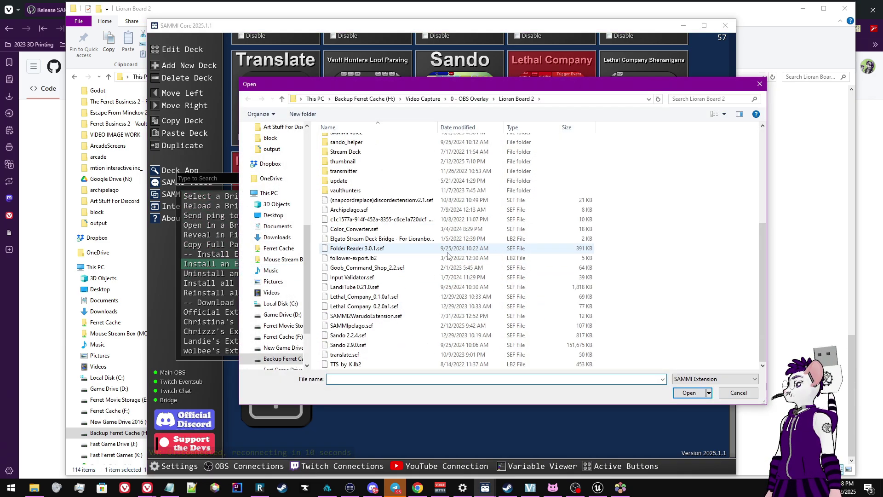
double_click(352, 326)
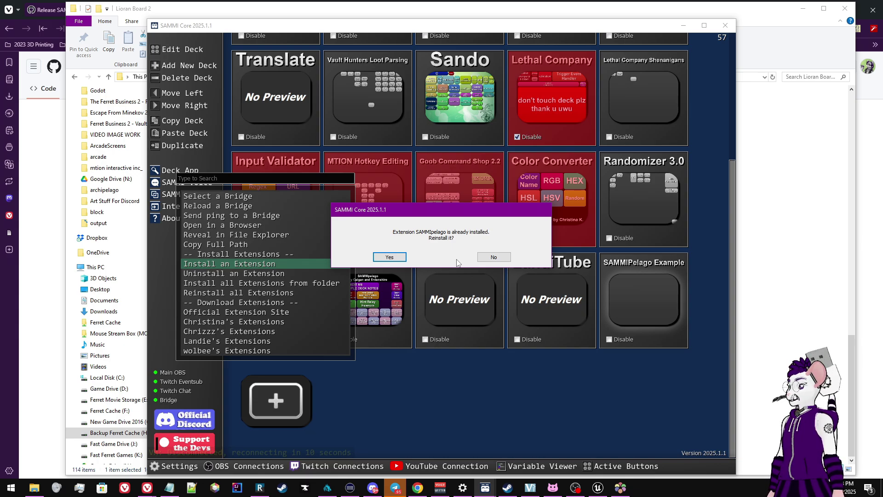
left_click(389, 256)
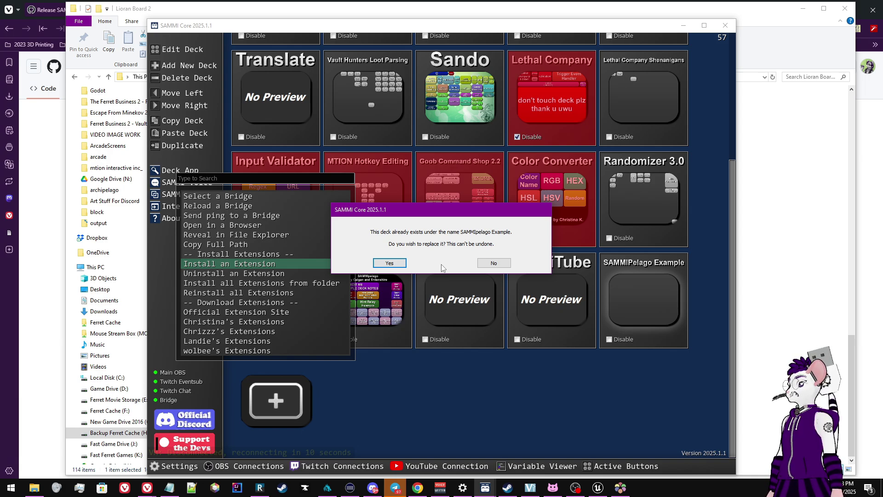
left_click(492, 263)
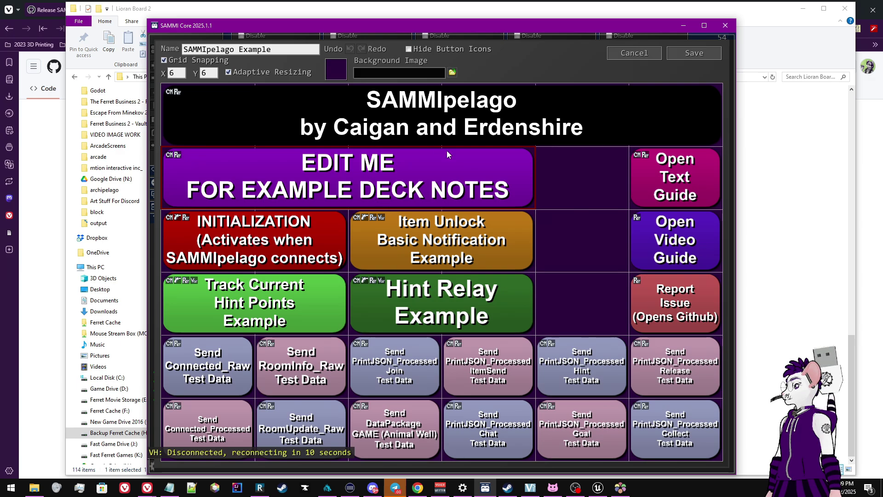
Inspect the EDIT ME, INITIALIZATION and Item Unlock button commands, then exit the deck editor unsaved
double_click(366, 183)
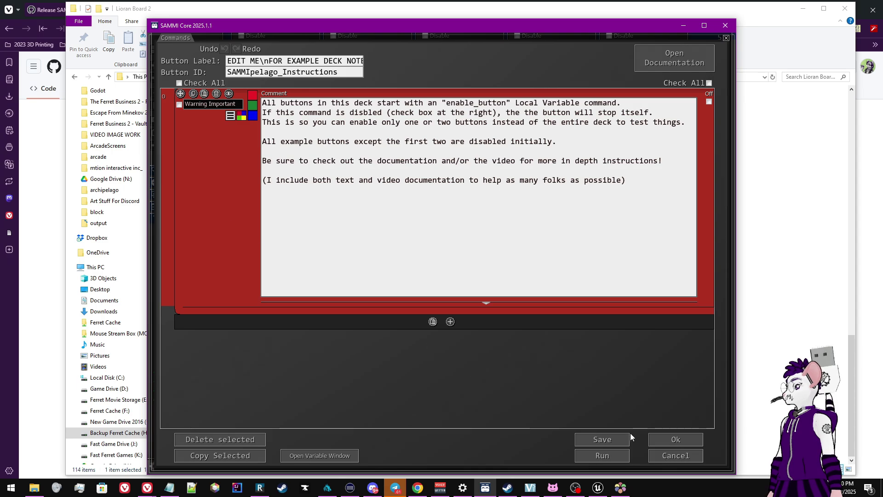
left_click(672, 456)
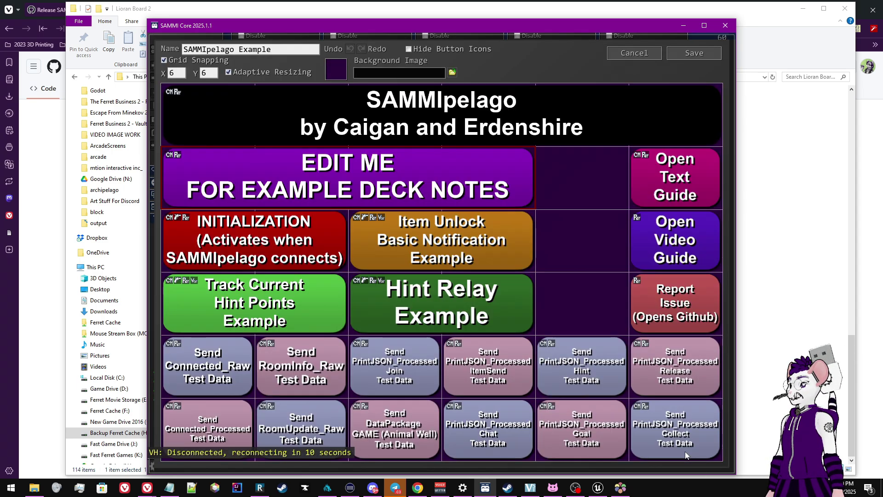
left_click(278, 252)
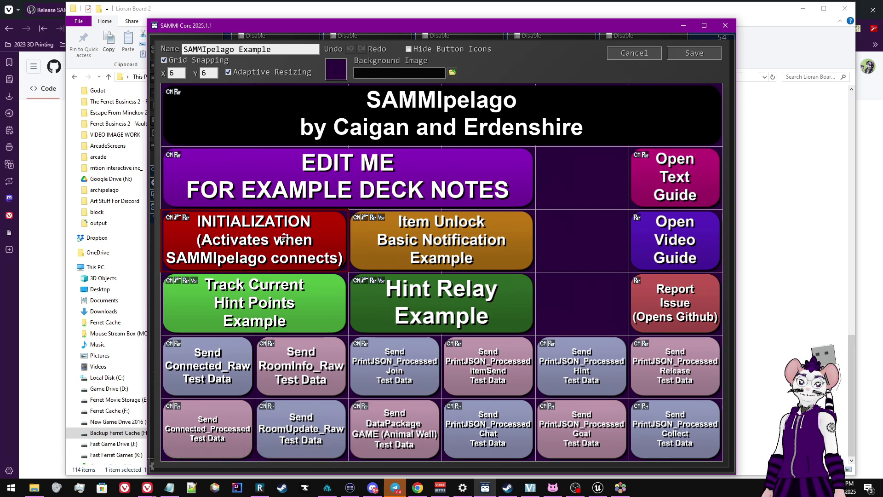
double_click(284, 237)
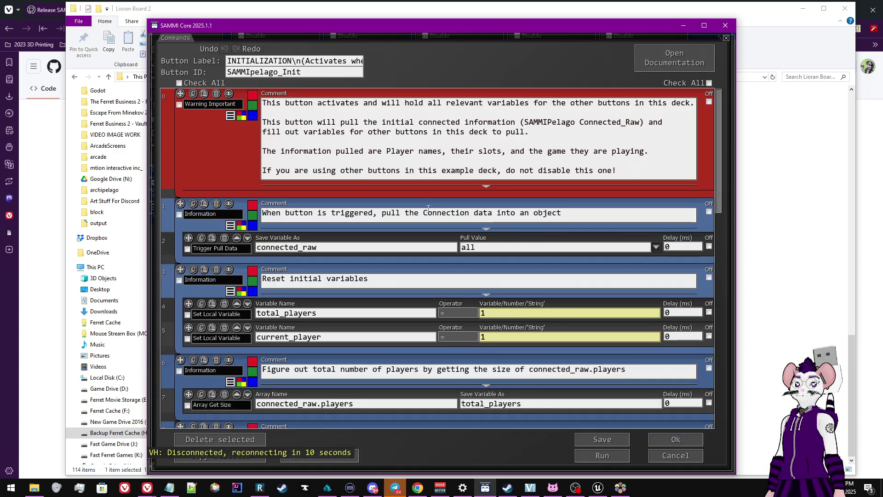
left_click(675, 455)
left_click(275, 299)
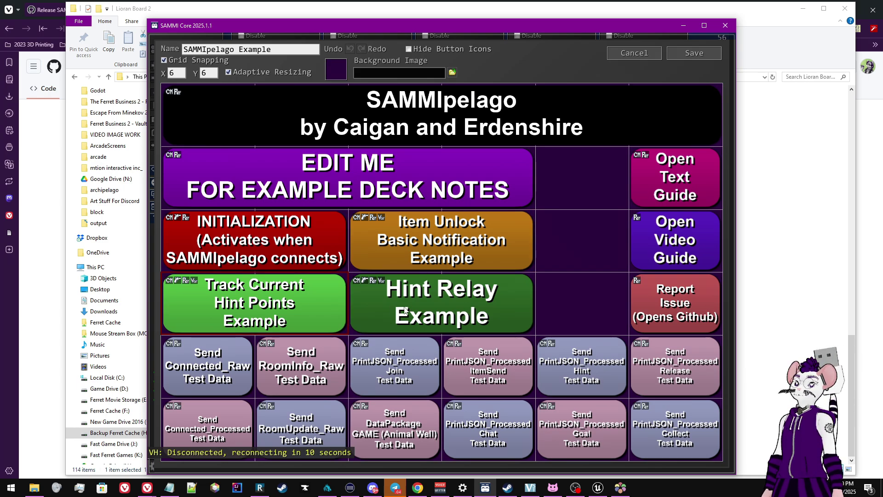
double_click(447, 243)
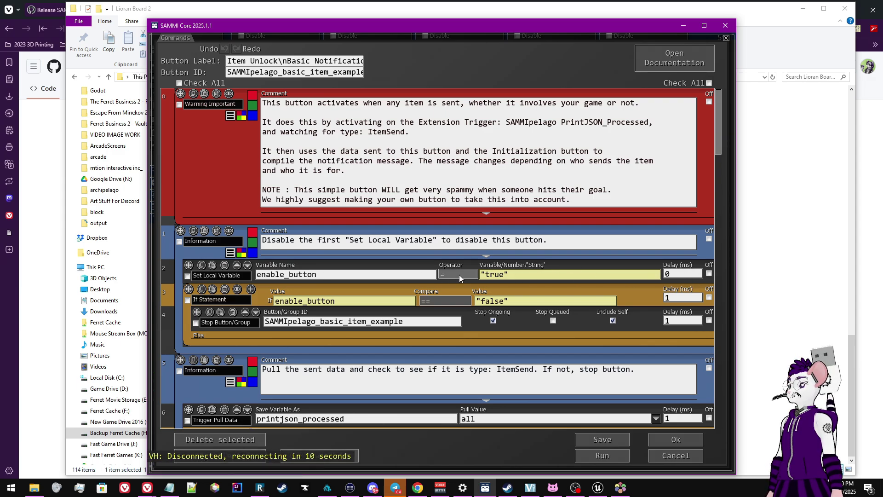
left_click(687, 455)
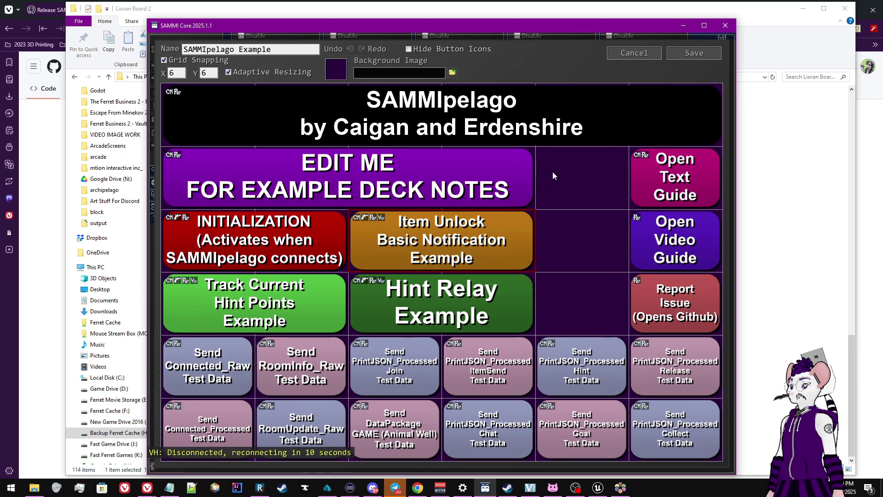
left_click(618, 61)
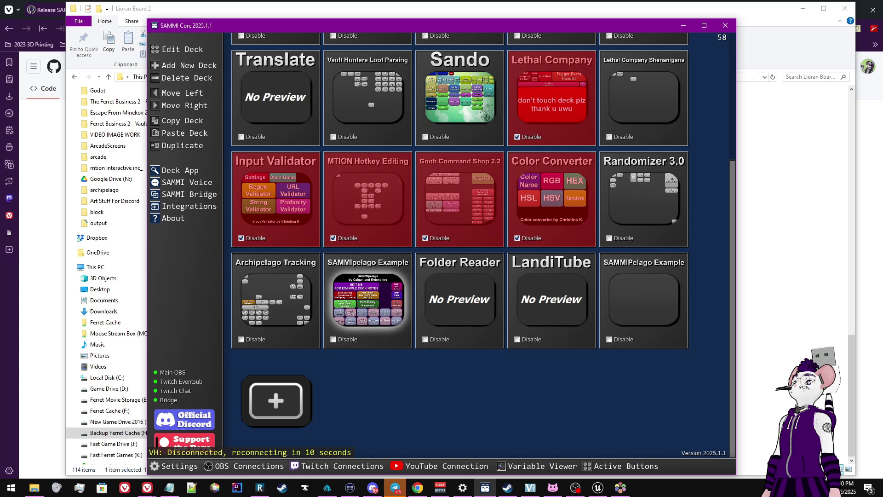
Centre the SAMMI Bridge window showing the SAMMIpelago server localhost, port 38281 and message options
left_click_drag(882, 60, 725, 80)
scroll(722, 128, "up", 5)
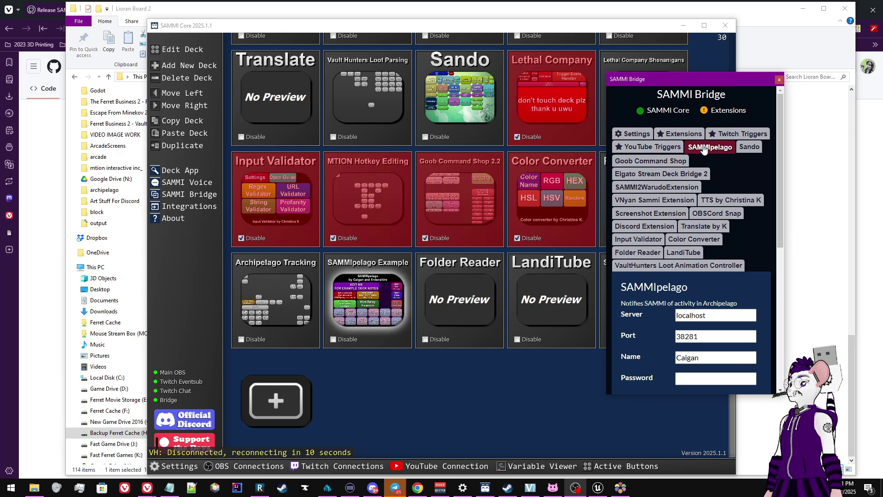
left_click_drag(779, 140, 781, 231)
left_click_drag(726, 82, 498, 90)
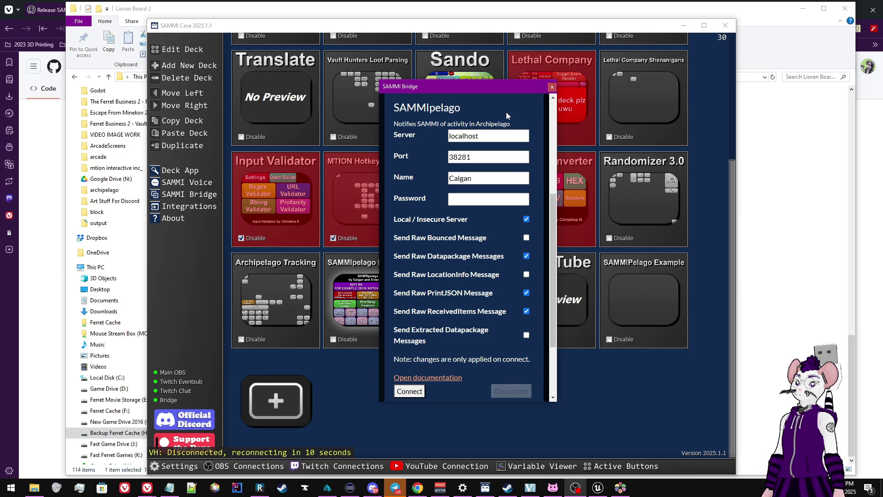
Set the bridge Server address to localhost
left_click(493, 137)
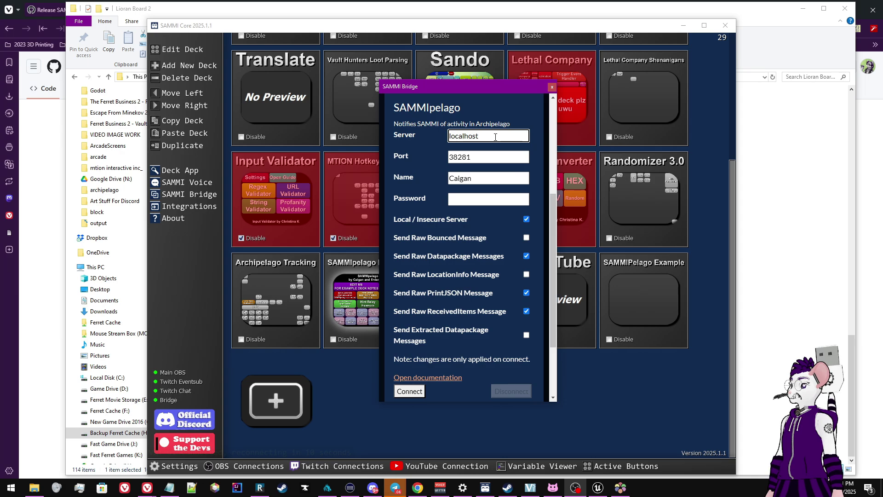
double_click(494, 138)
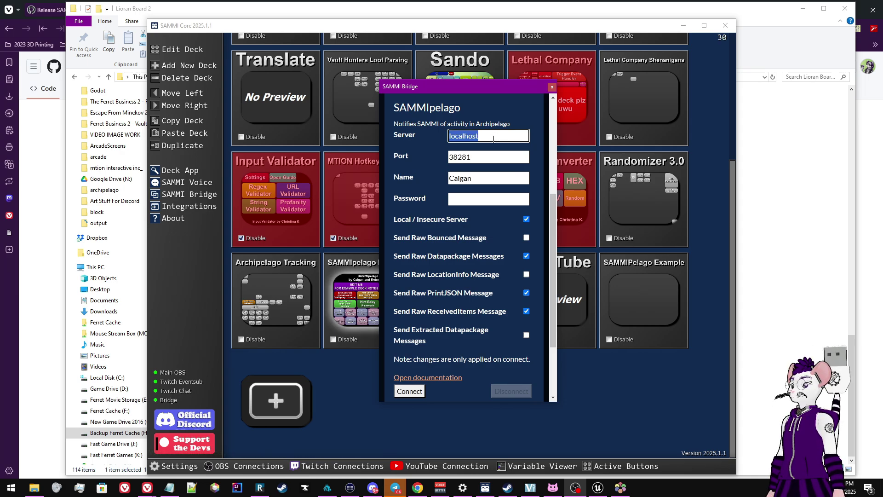
type("archip")
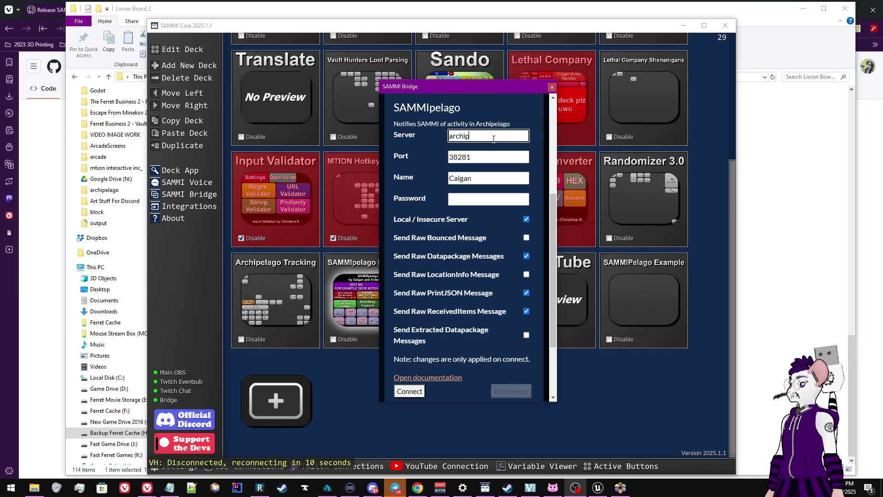
type("elago.gg")
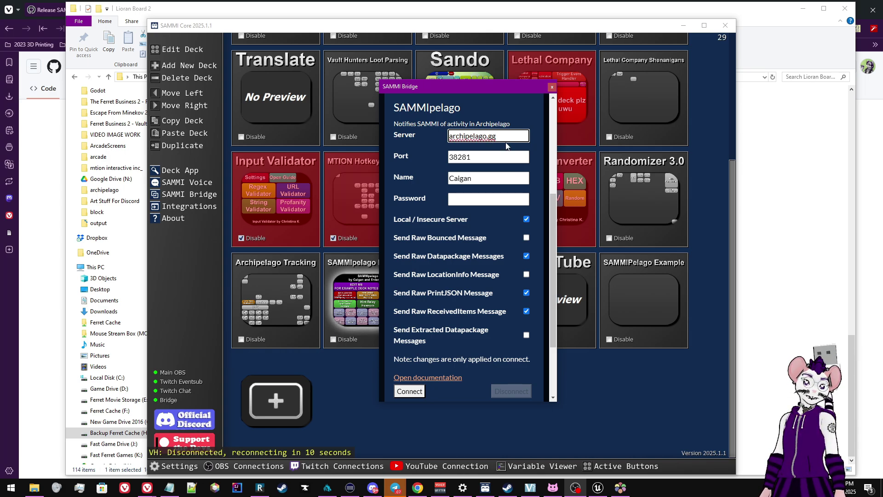
left_click_drag(502, 136, 385, 122)
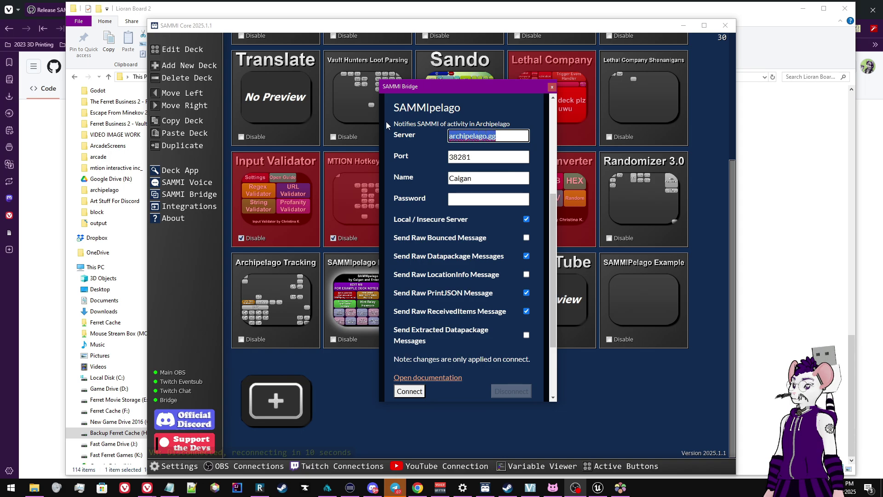
type("l")
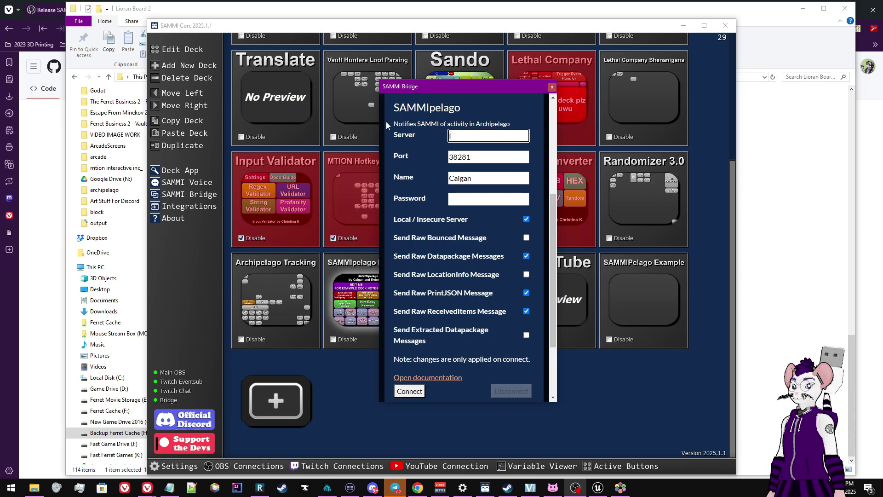
type("ocalhost")
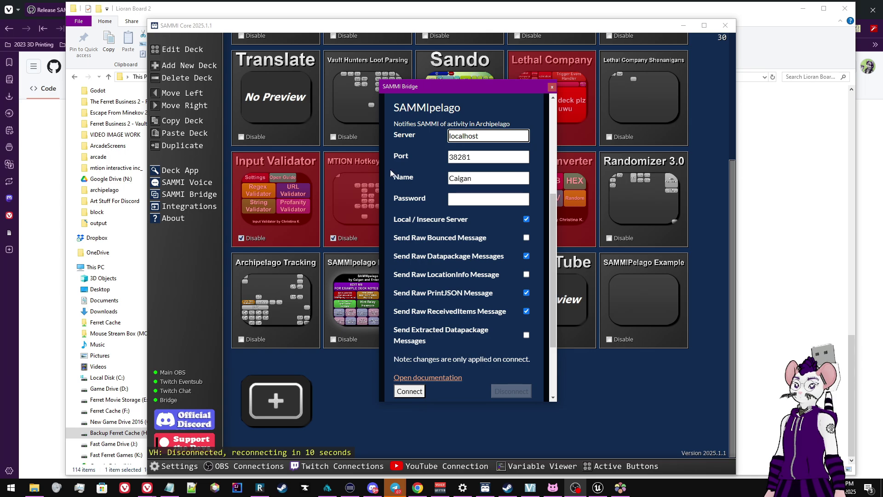
Keep Local / Insecure Server on and disable raw ReceivedItems and Datapackage, leaving raw PrintJSON on
left_click(490, 157)
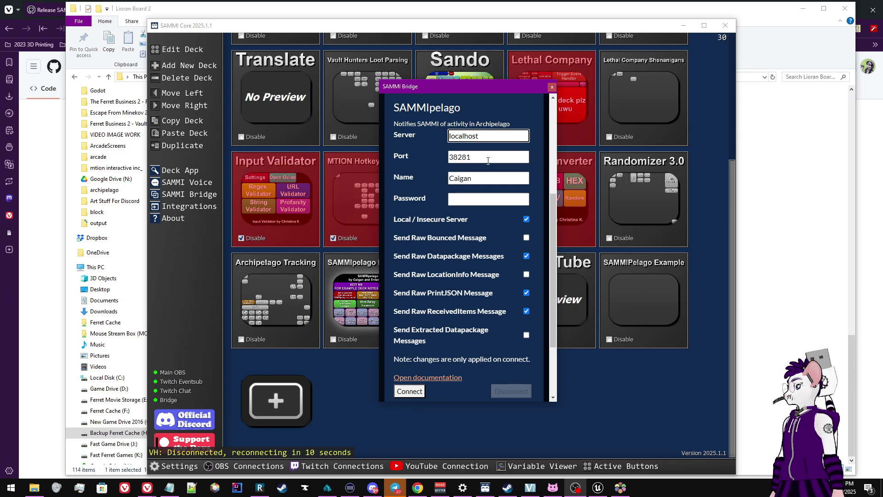
left_click(483, 176)
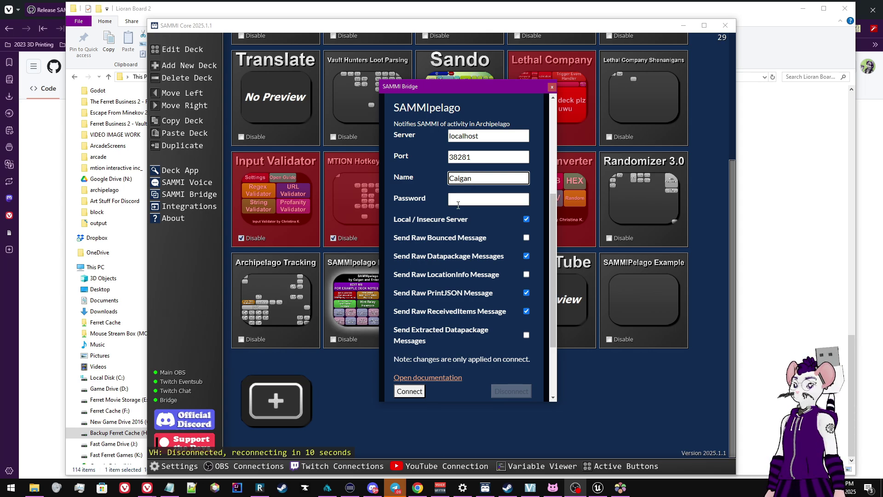
left_click(464, 199)
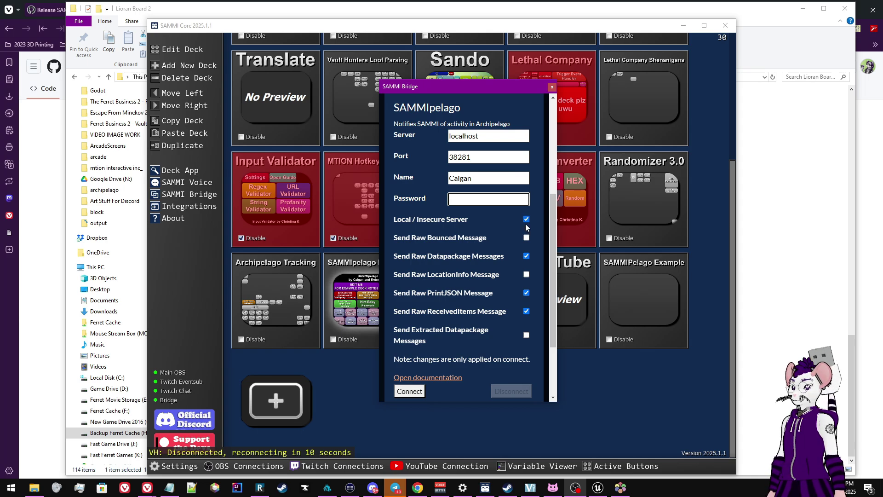
left_click(529, 221)
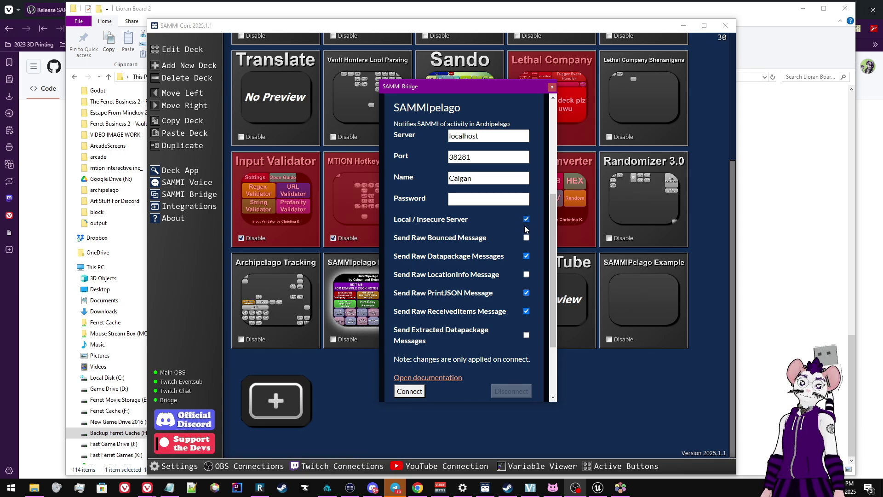
left_click(527, 220)
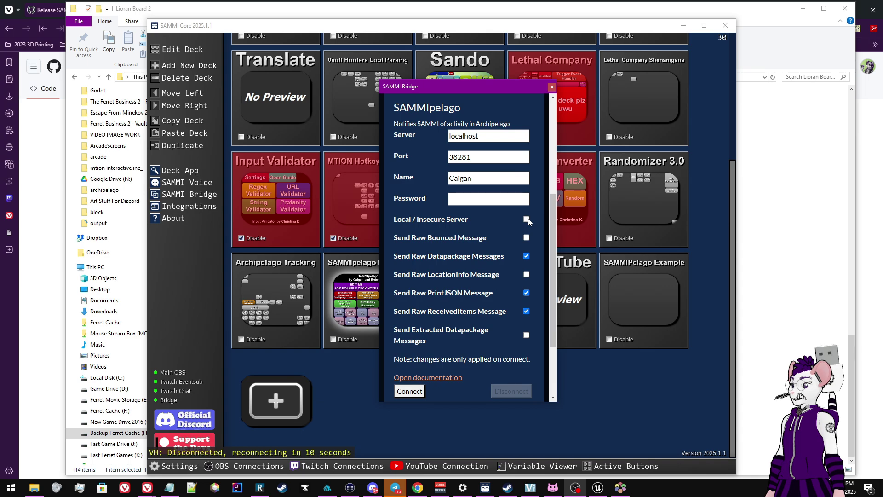
left_click(527, 219)
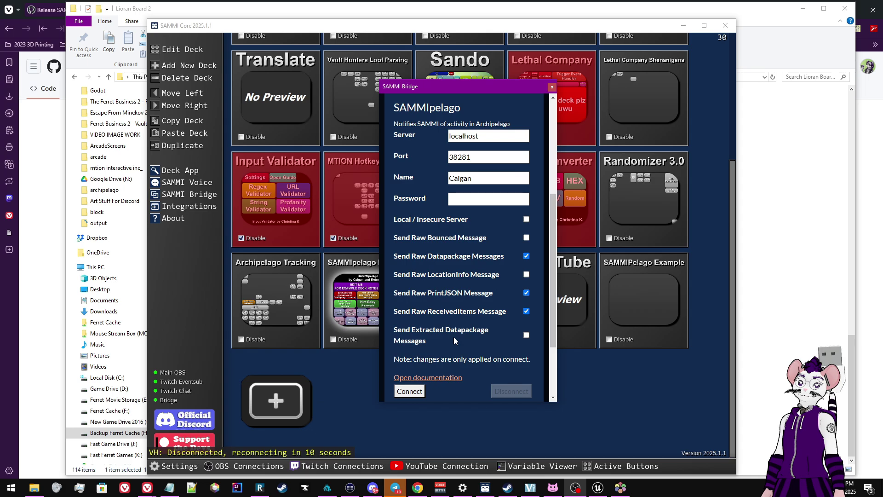
left_click(526, 311)
left_click(526, 256)
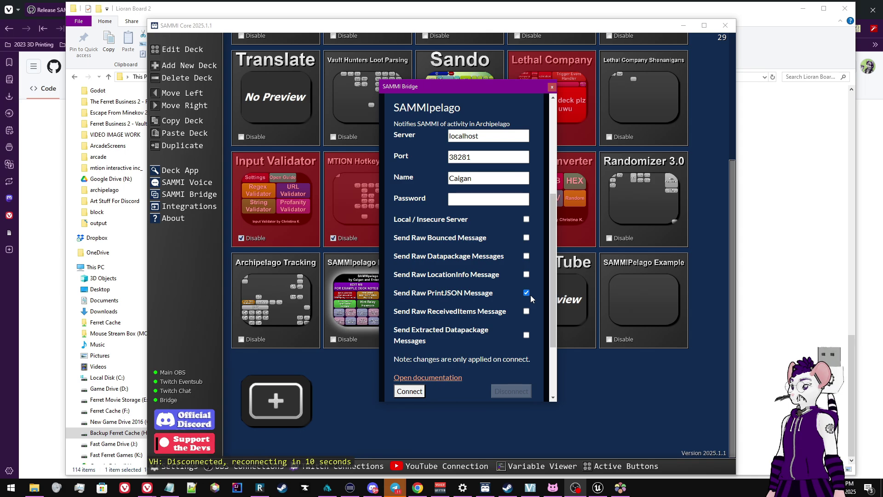
left_click(527, 293)
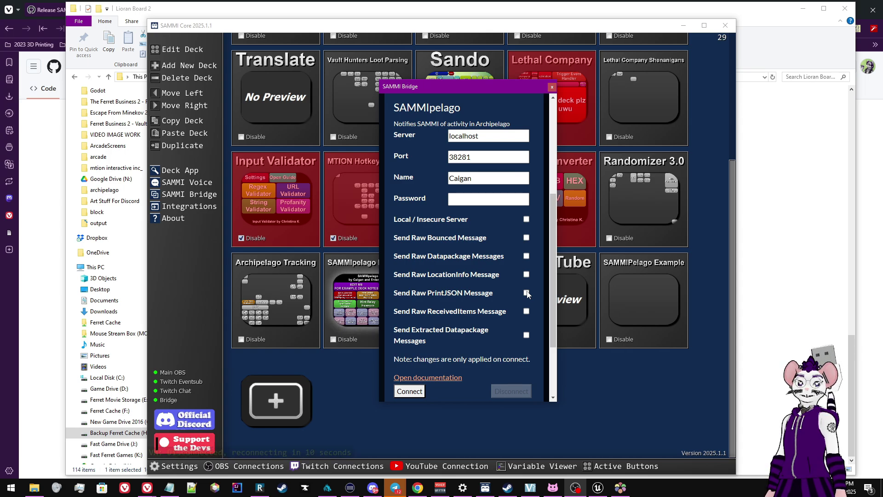
left_click(526, 220)
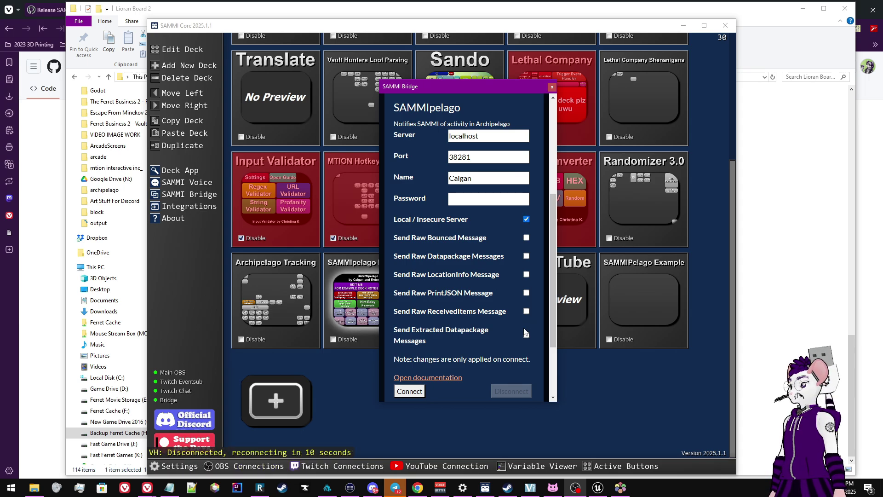
left_click(526, 293)
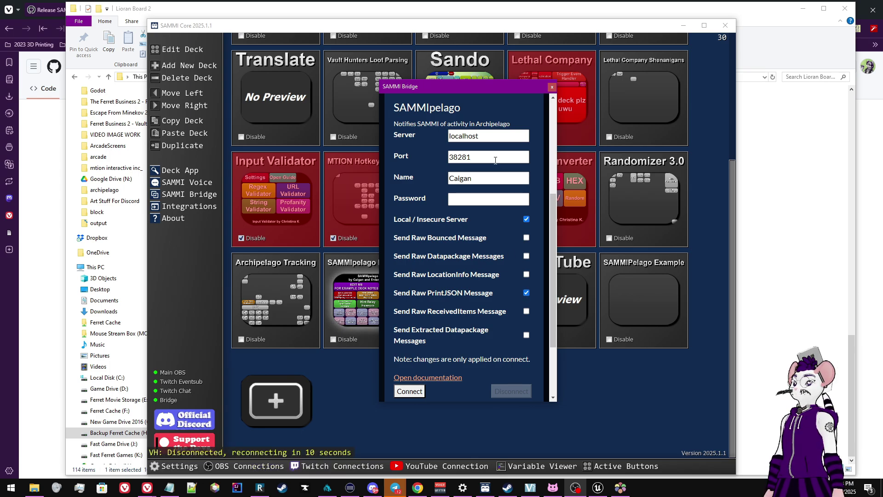
Connect the bridge to localhost:38281 and move its window aside
left_click_drag(429, 88, 468, 61)
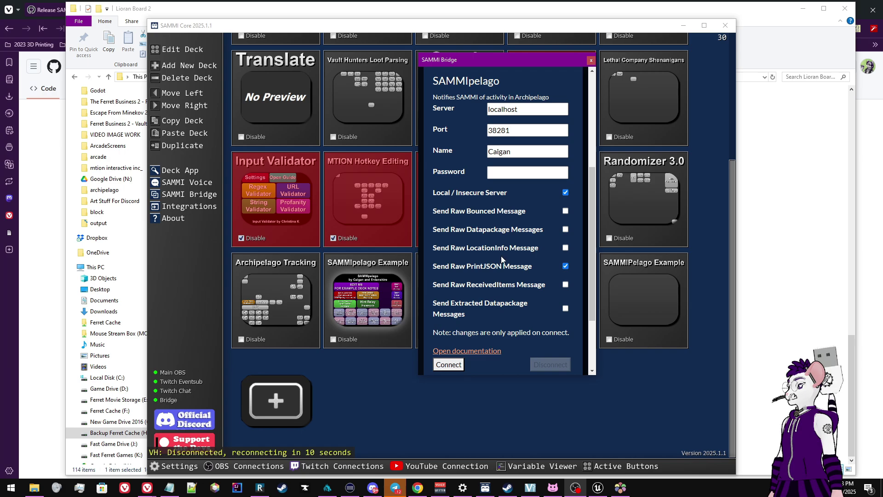
left_click(449, 365)
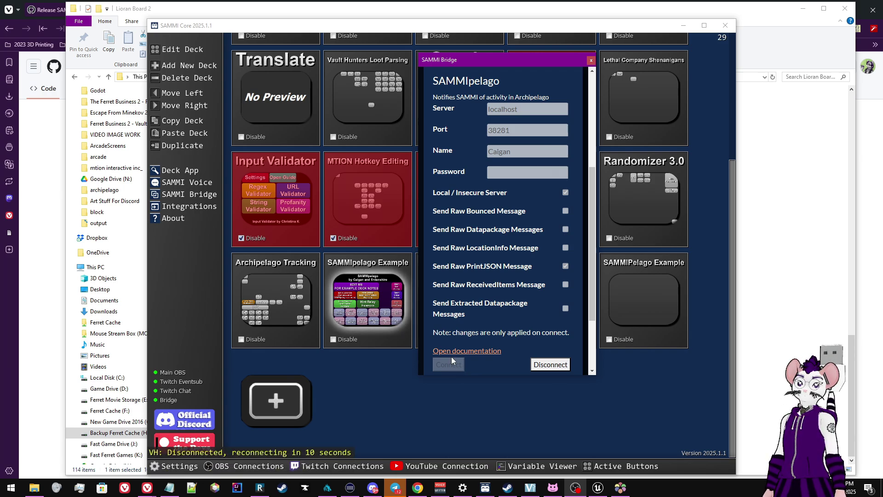
left_click_drag(433, 65, 882, 27)
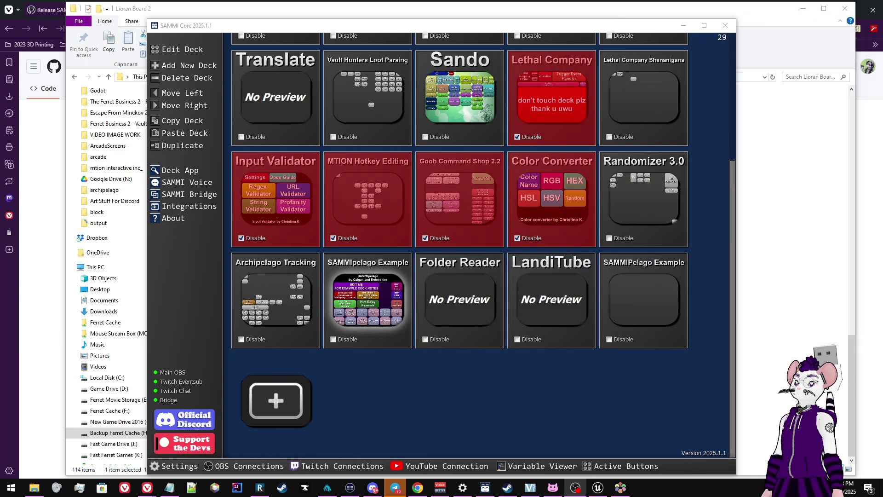
Select the Archipelago Tracking deck, then the empty SAMMIPelago Example deck
left_click(400, 397)
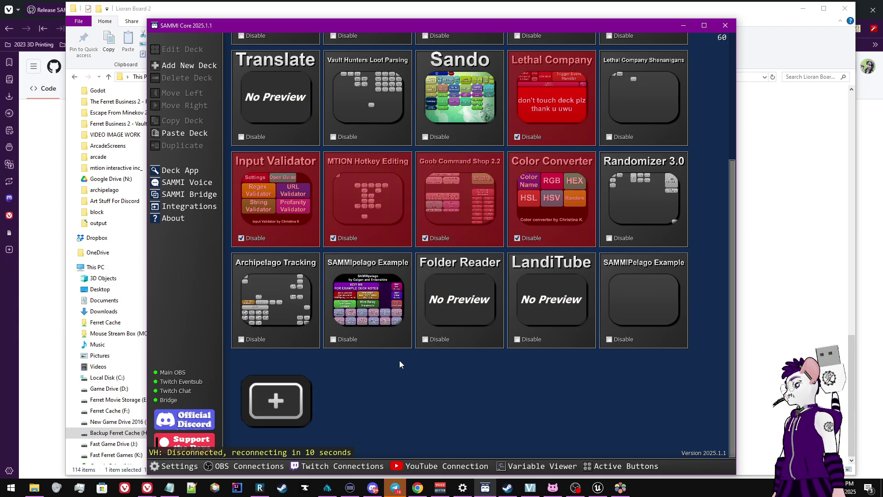
left_click(277, 302)
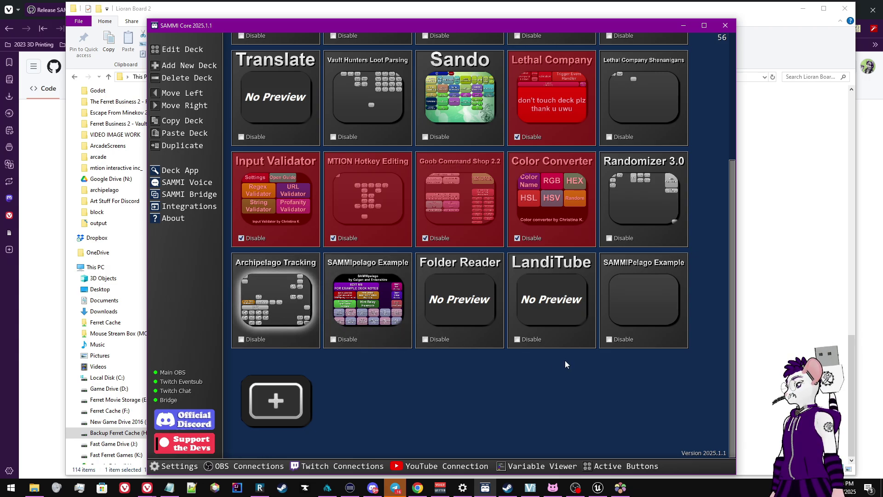
left_click(646, 317)
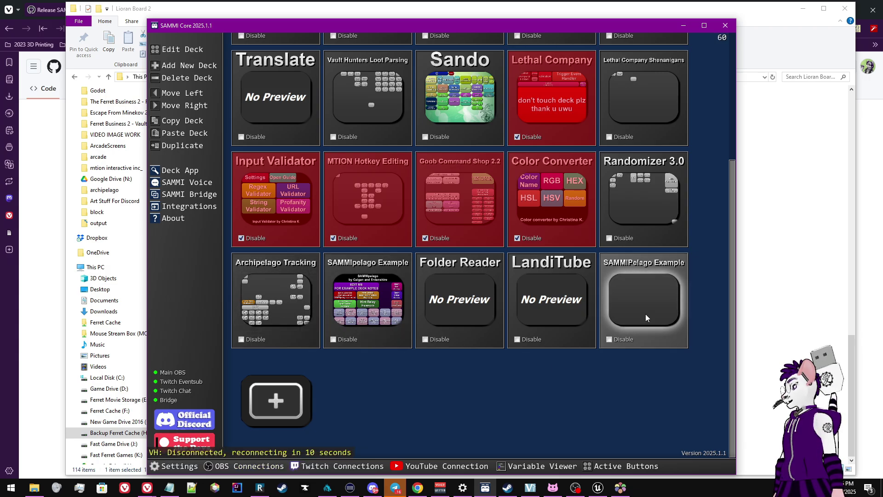
Switch to the game, unpause, and run and jump onto the pink platform
key("alt+Tab")
key("alt+Tab")
key("alt+Tab")
key("alt+Tab")
key("alt+Tab")
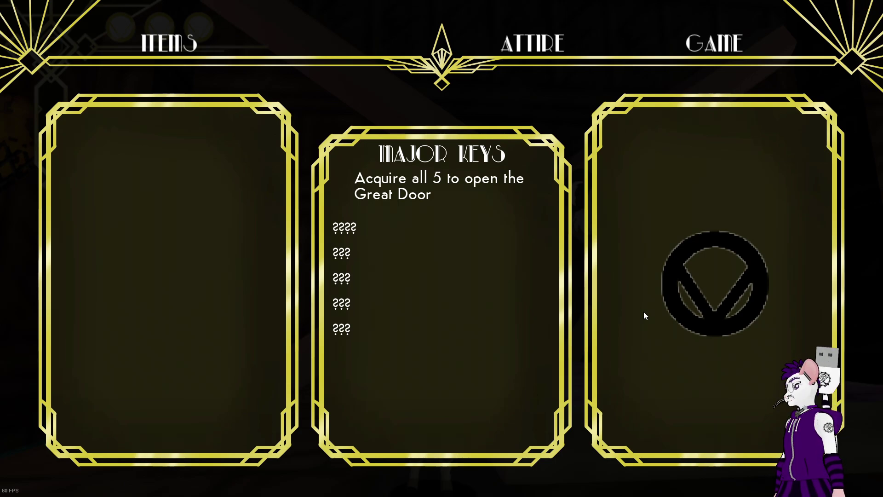
key("Escape")
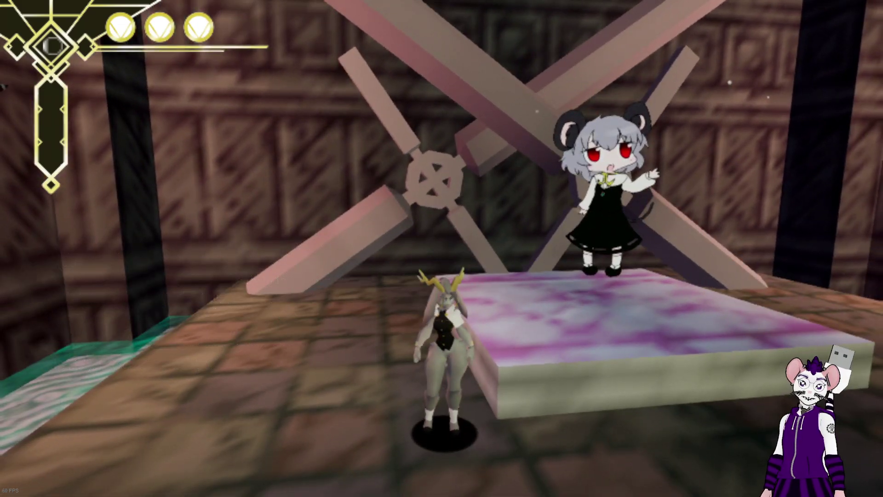
key("a")
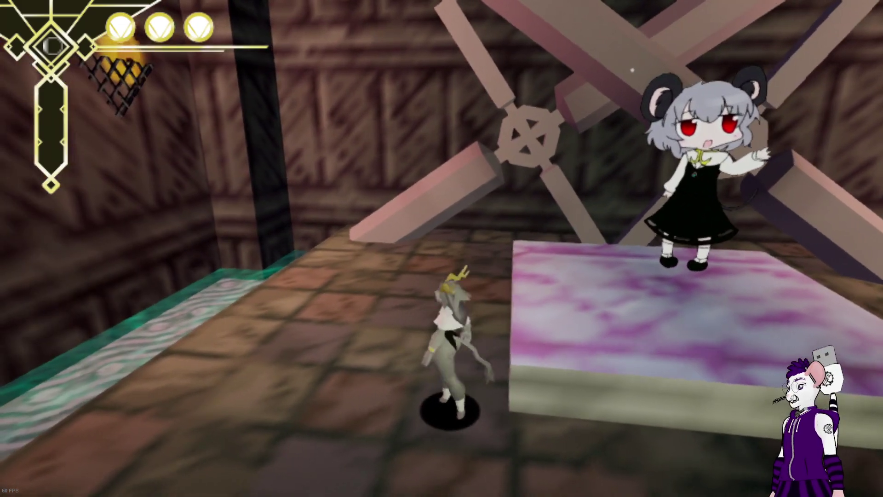
key("s")
key("d")
key("s")
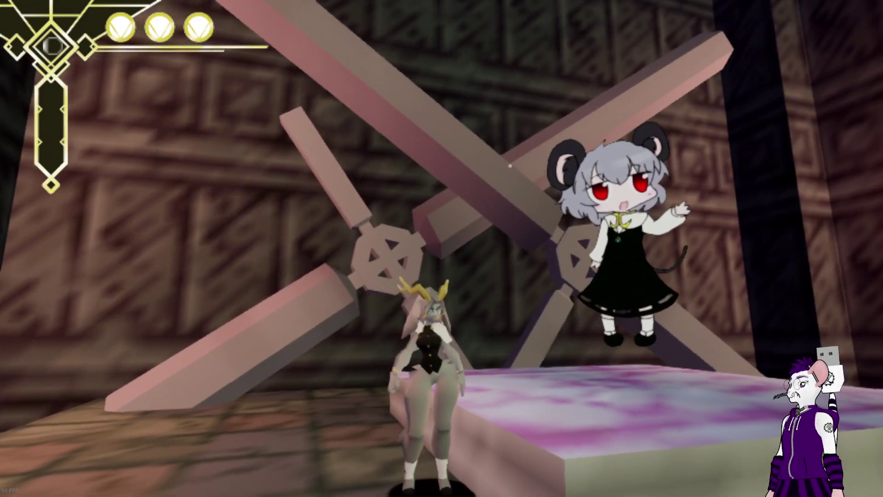
key("space")
key("w")
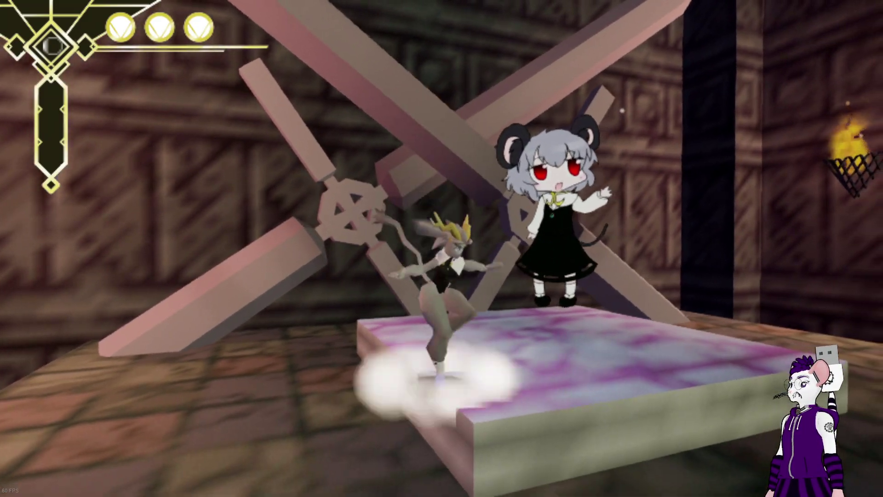
Walk onto the item to collect it, pause to verify it under Items, and return to SAMMI
key("s")
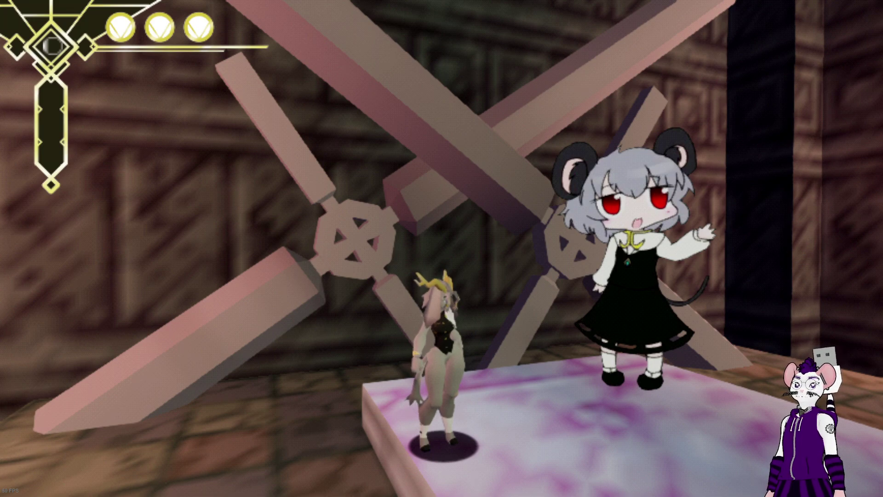
key("d")
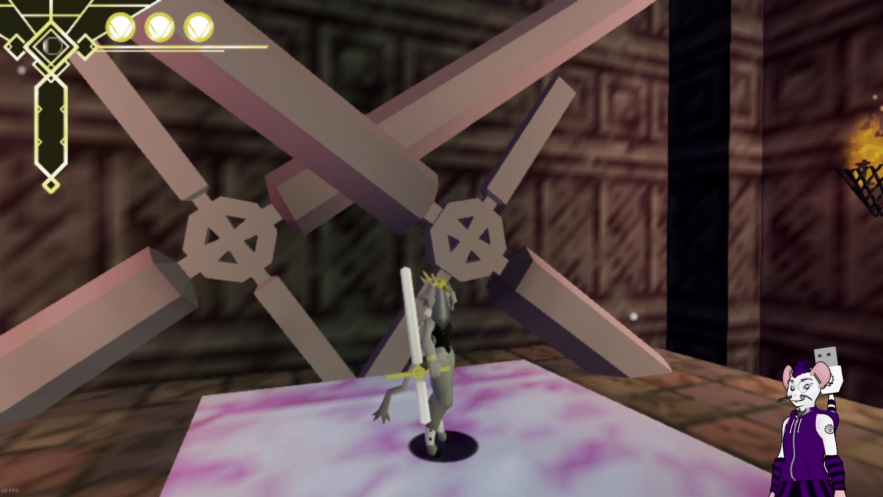
key("Escape")
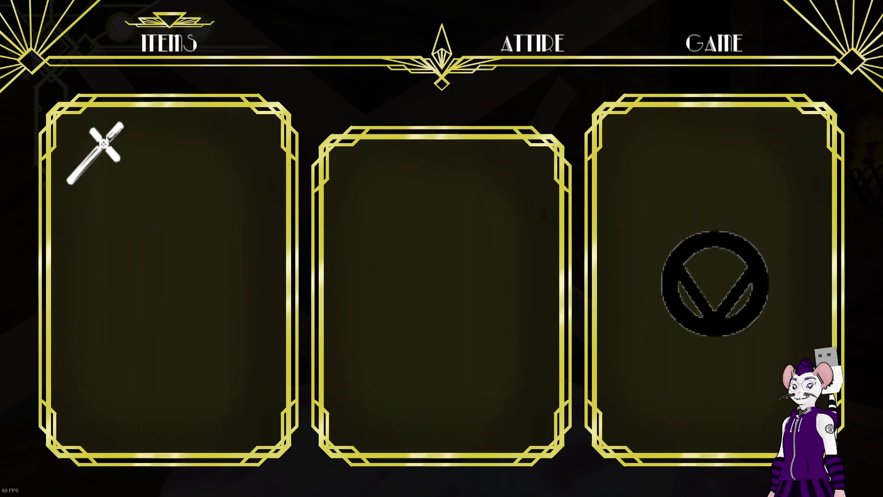
key("alt+Tab")
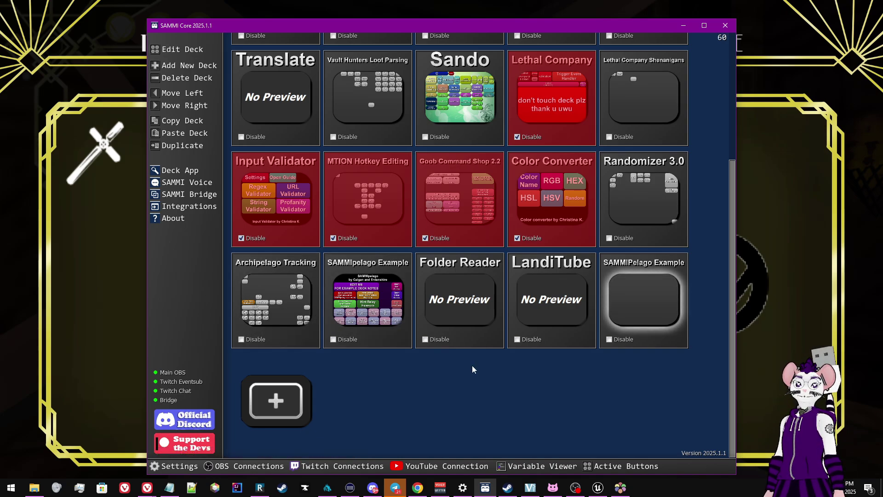
Deselect, then open the empty SAMMIPelago Example deck to its blank 6 by 6 grid
left_click(371, 355)
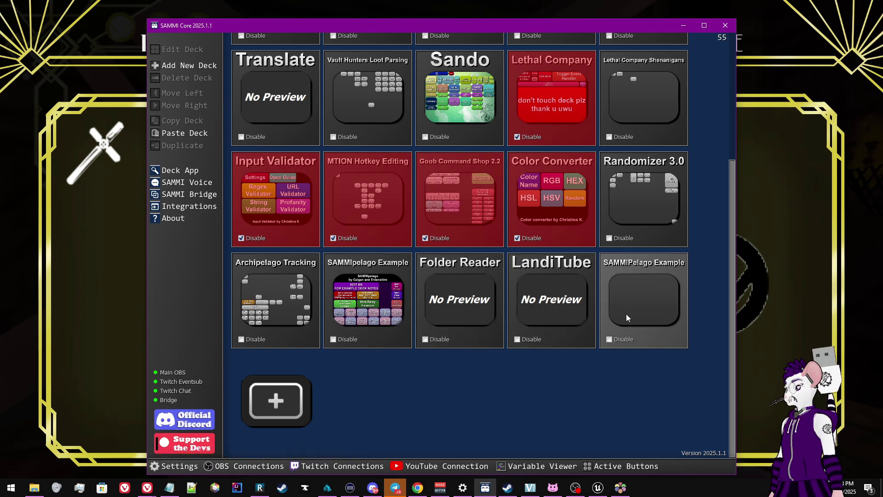
double_click(627, 318)
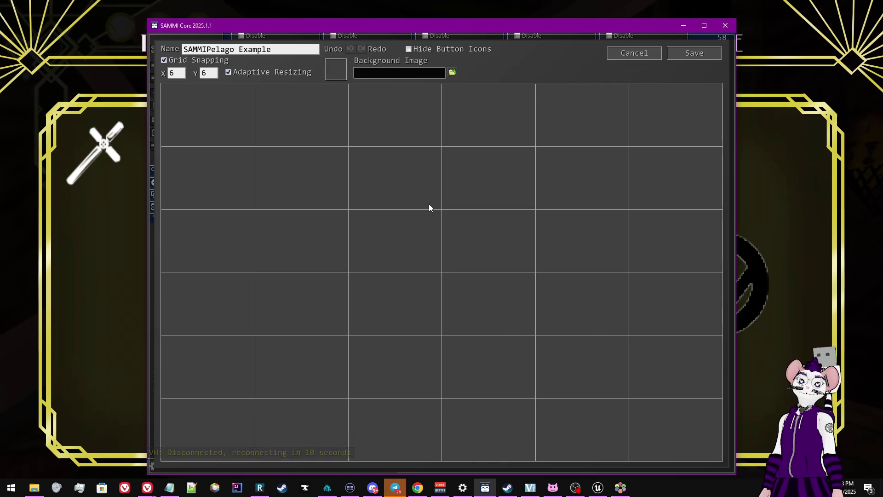
Add a new deck button and label it 'Test' over 'Pull Data' on two lines
double_click(401, 205)
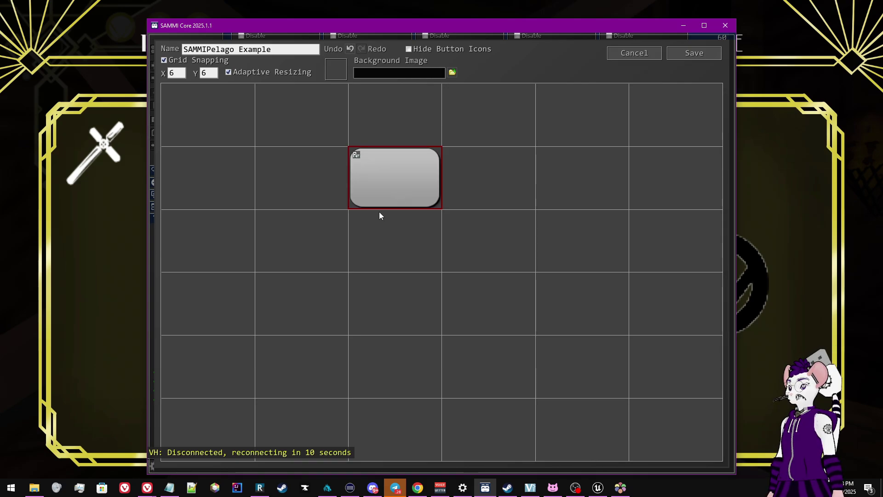
right_click(376, 197)
left_click(423, 197)
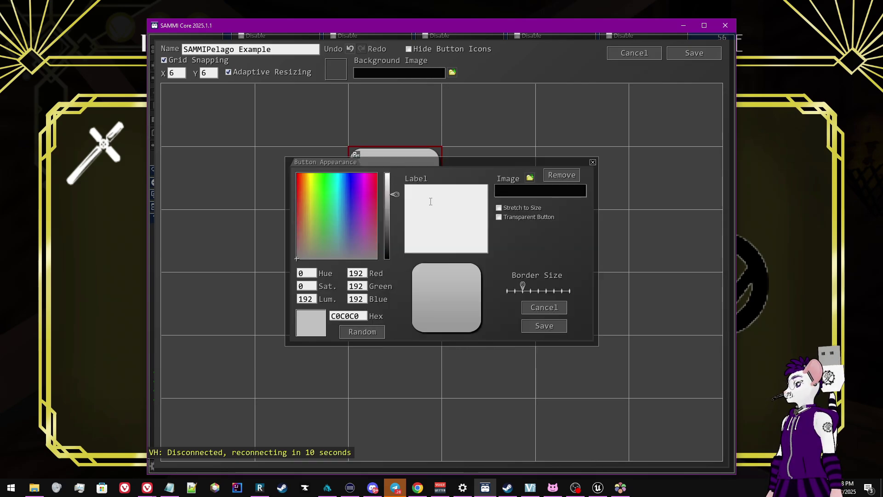
type("Test")
key("Return")
type("Pu")
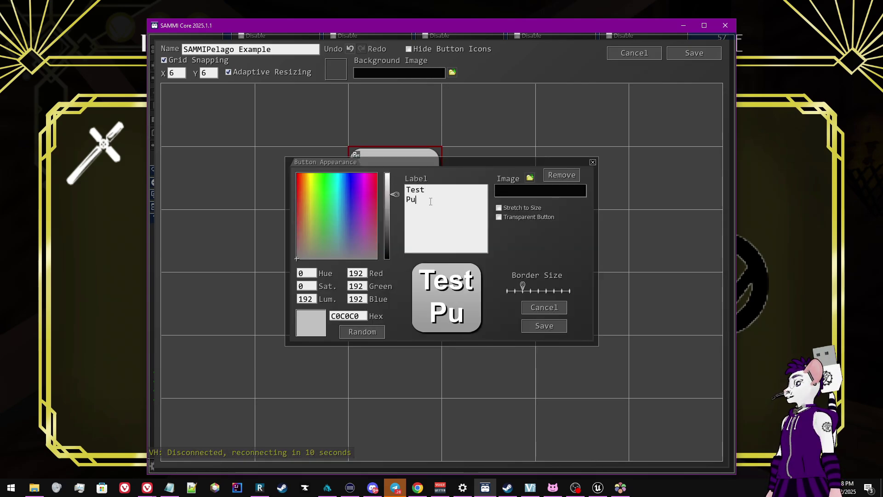
type("ll Data")
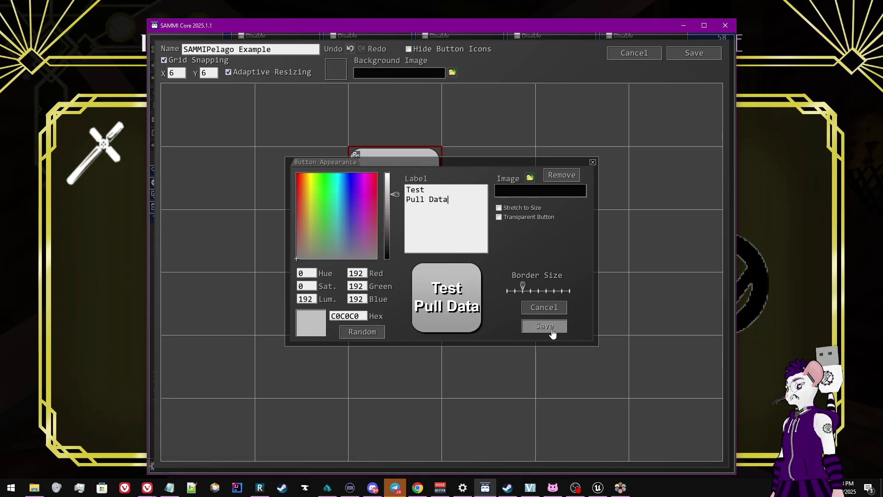
left_click(545, 326)
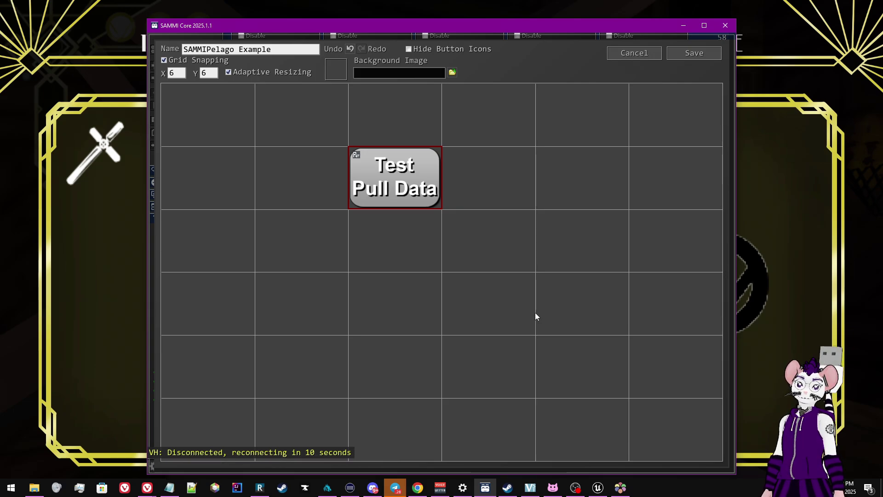
Add a new Extension Trigger to the Test Pull Data button
right_click(386, 156)
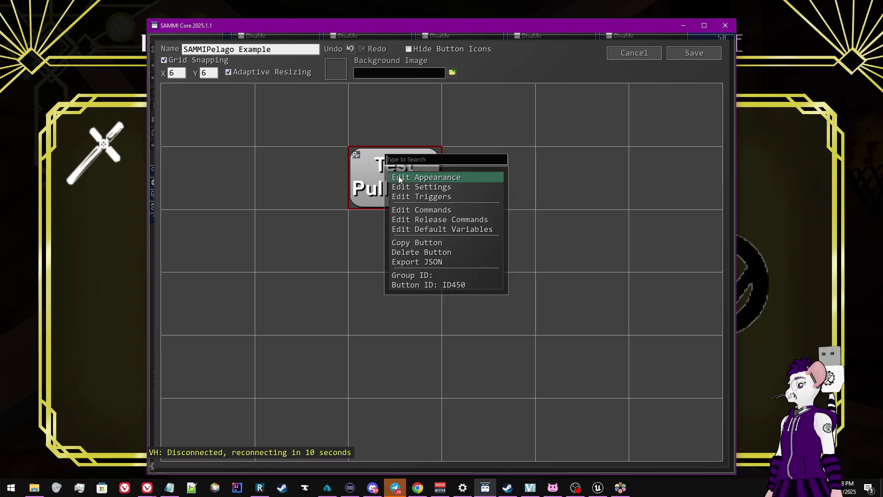
left_click(420, 199)
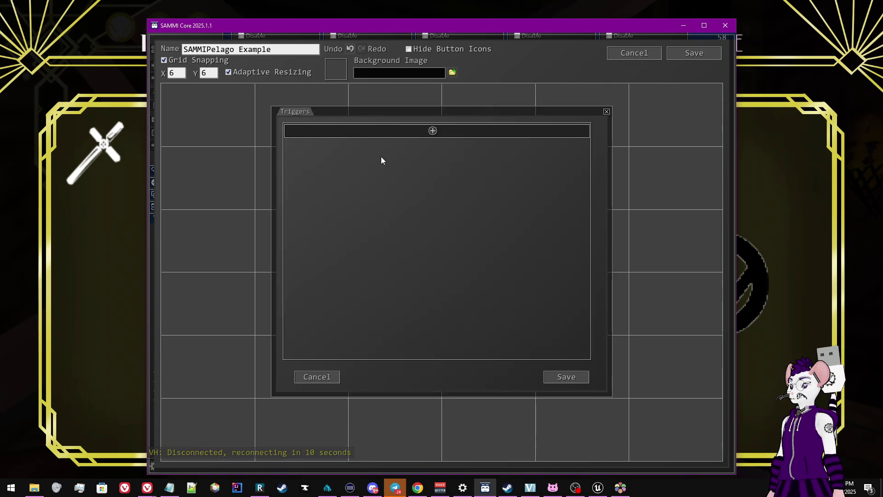
left_click(433, 132)
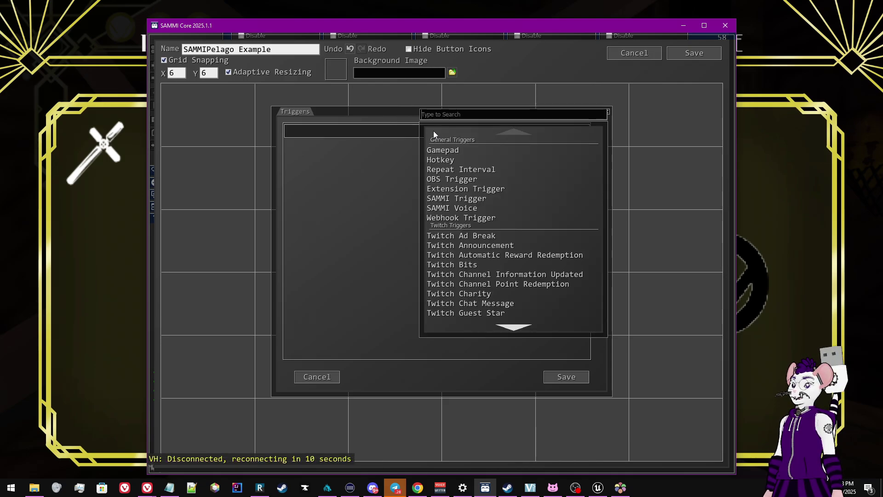
left_click(475, 189)
Replace the * trigger message with 'SAMMIPelago PrintJSON_Raw', checking the name noted in Notepad
left_click(362, 142)
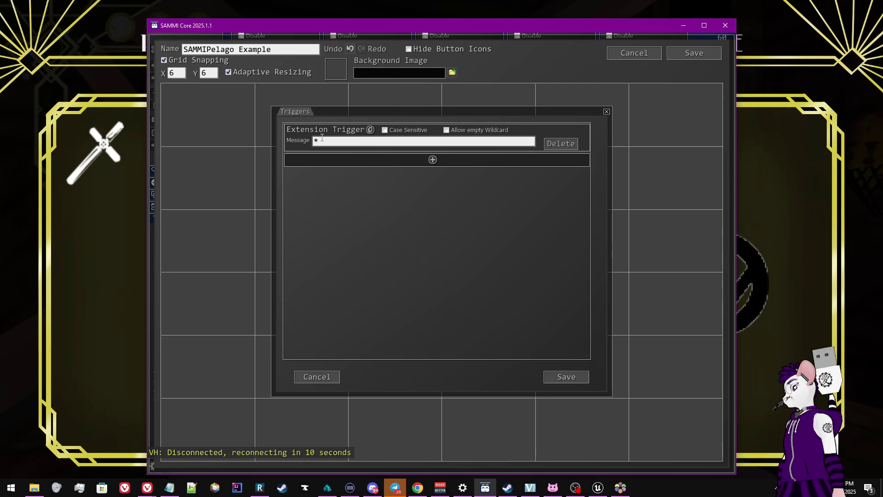
left_click_drag(324, 141, 285, 146)
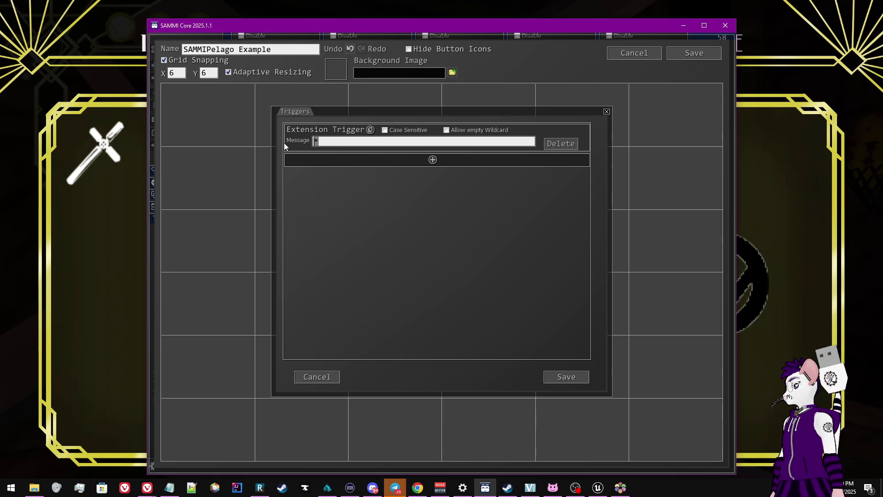
key("BackSpace")
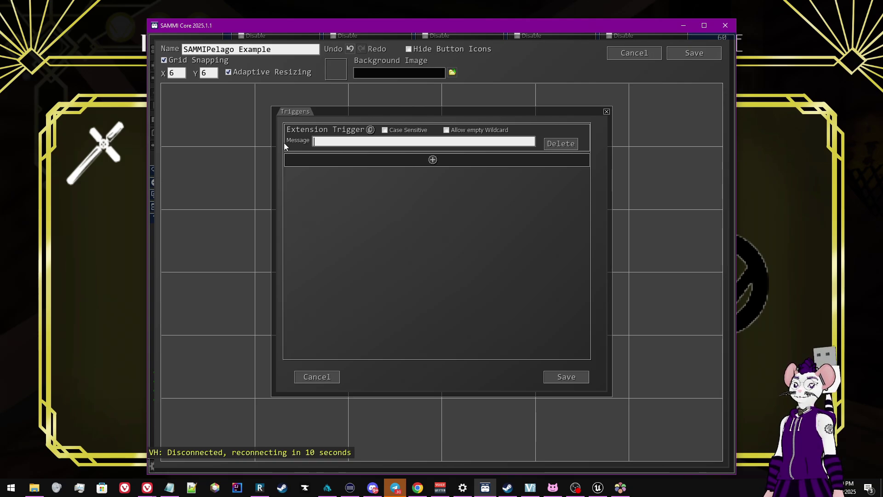
type("S")
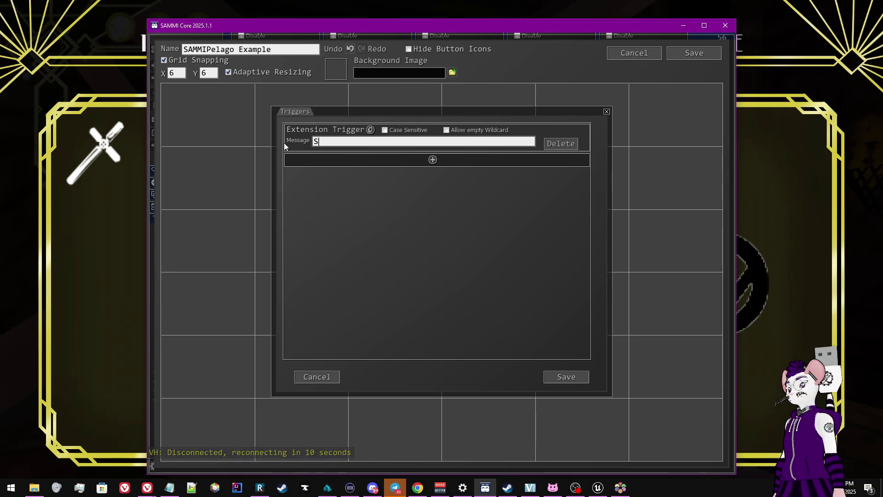
type("AMMIPelago")
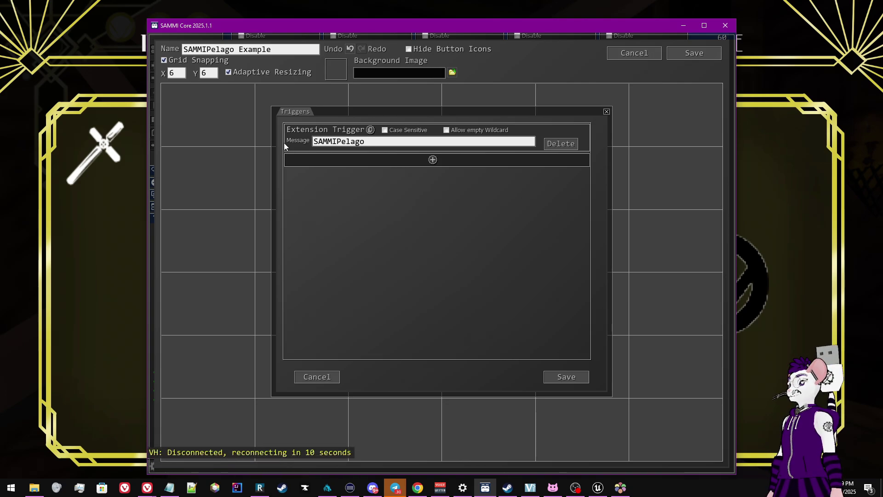
type("*")
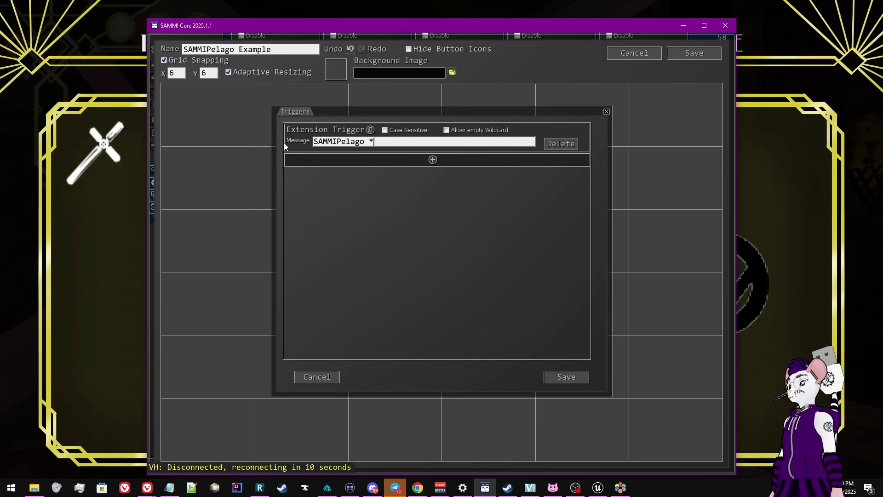
key("BackSpace")
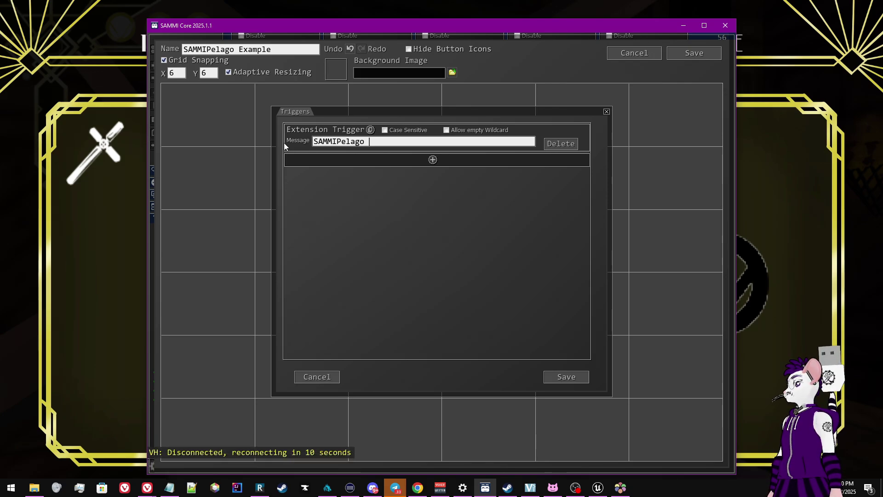
key("alt+Tab")
left_click(727, 117)
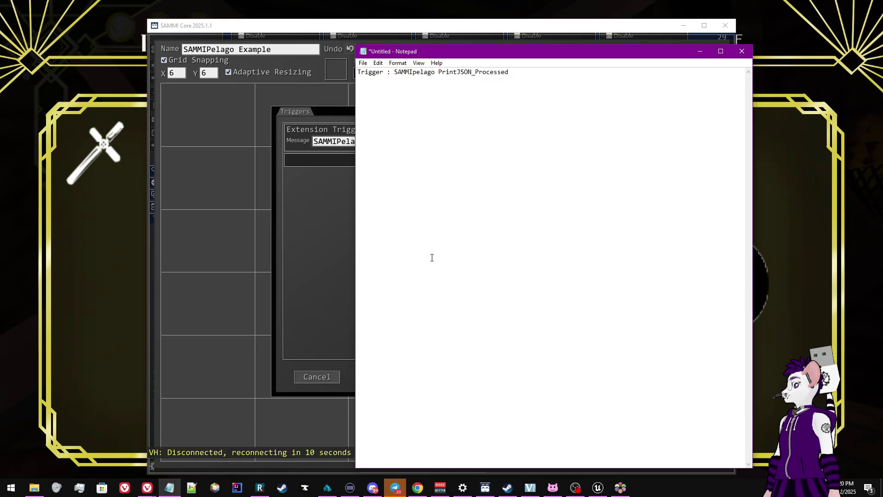
key("alt+Tab")
type("PrintJSON_")
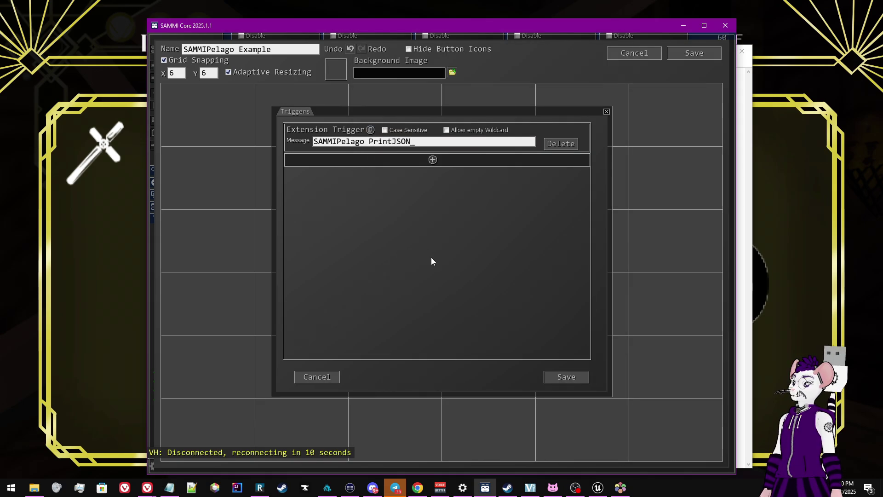
type("Raw")
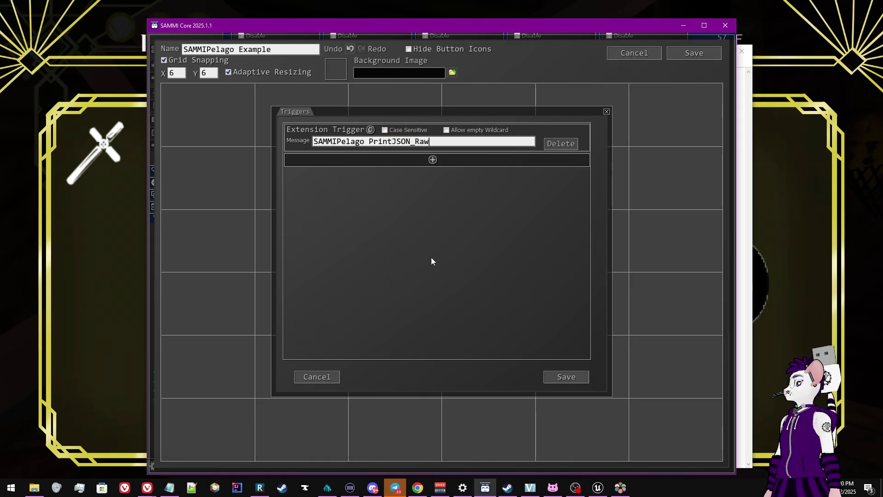
key("alt+Tab")
key("alt+Tab")
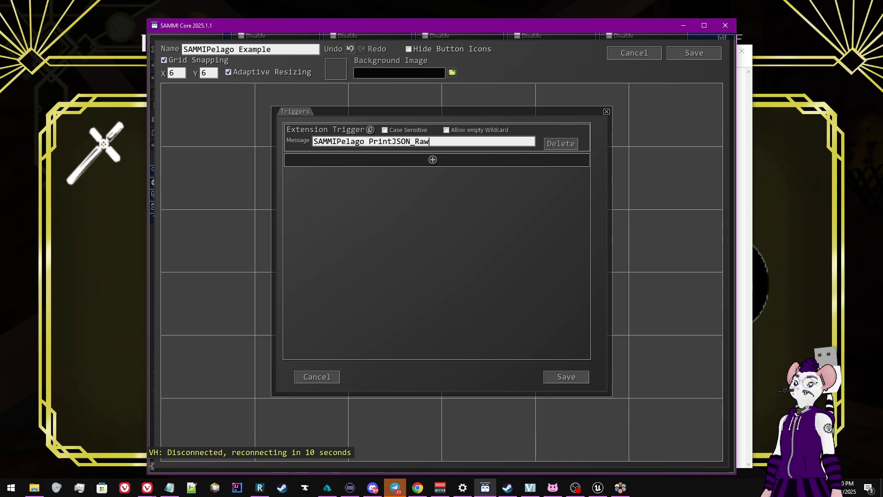
left_click(575, 487)
Check in the SAMMI Bridge settings that Send Raw PrintJSON Message is enabled
left_click_drag(714, 105, 510, 66)
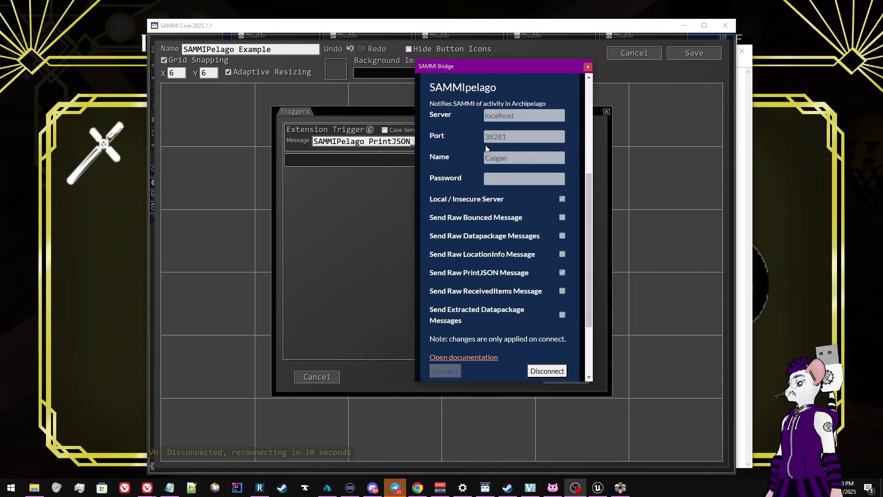
left_click_drag(472, 65, 510, 66)
left_click(459, 141)
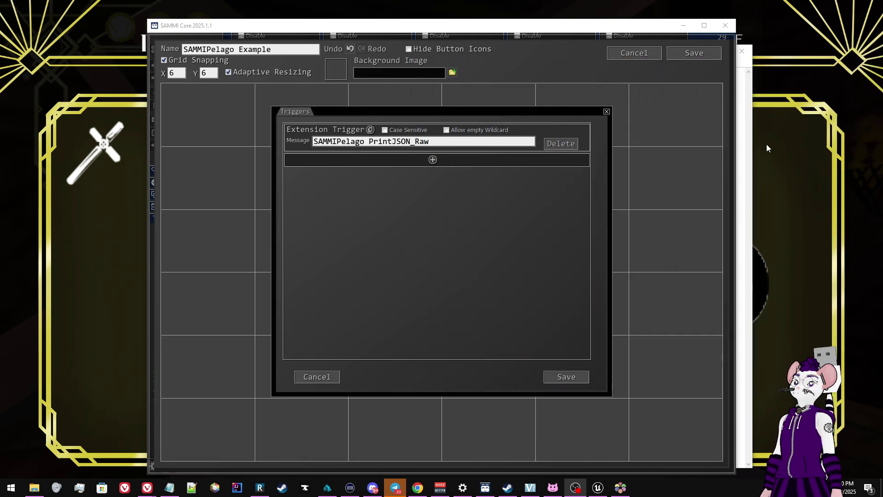
left_click(460, 230)
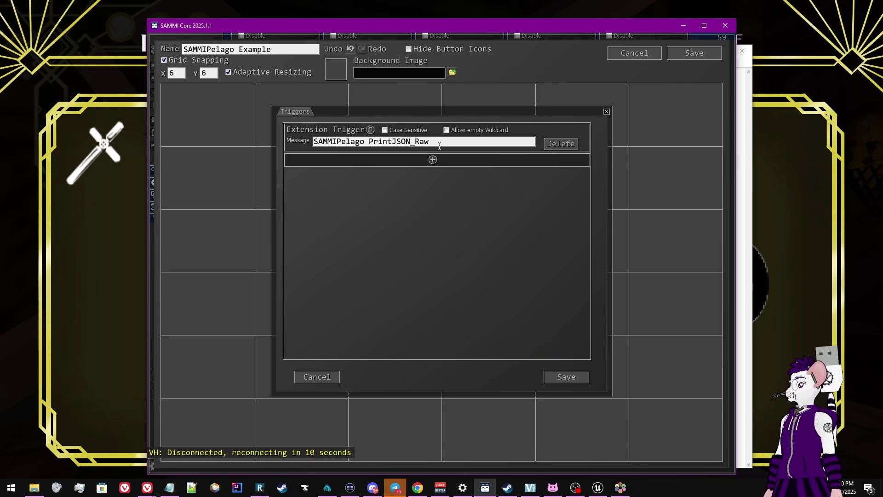
Review the 'SAMMIPelago PrintJSON_Raw' message and save the trigger
left_click(364, 143)
left_click(316, 141)
left_click_drag(325, 140, 434, 144)
left_click(368, 143)
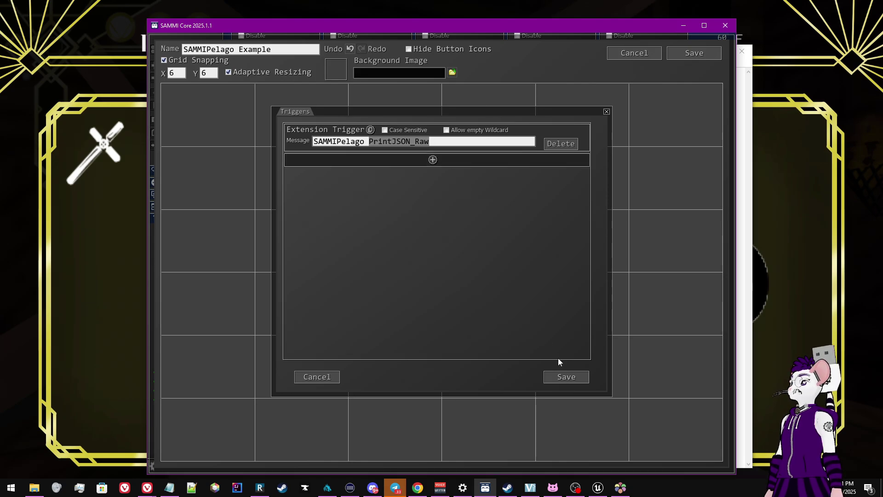
left_click(568, 376)
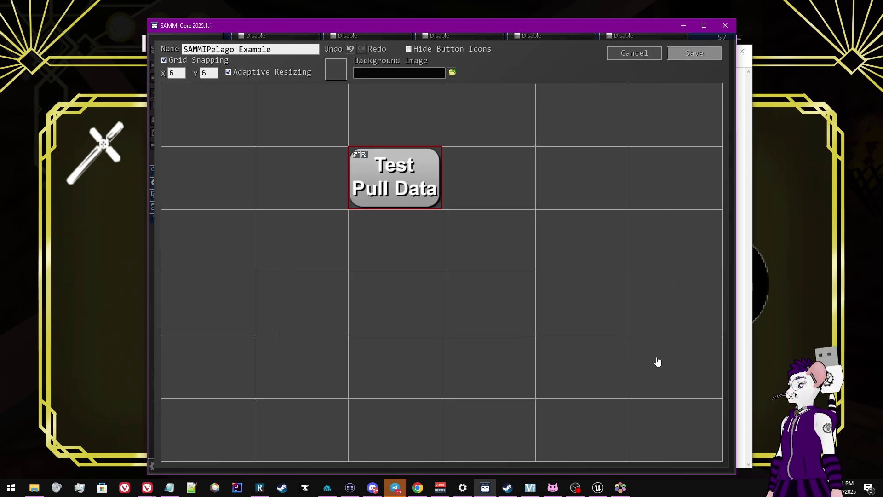
Give Test Pull Data a Trigger Pull Data command storing into received_data, then save the deck
key("ctrl+s")
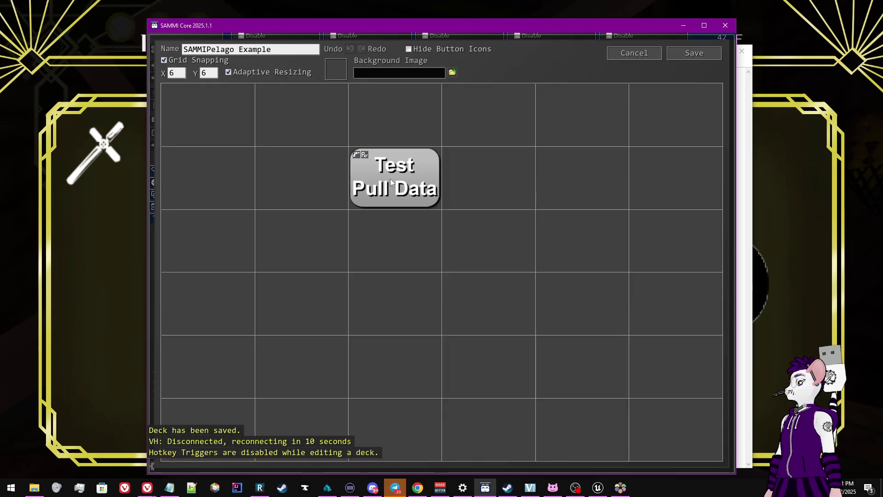
left_click(391, 181)
double_click(393, 180)
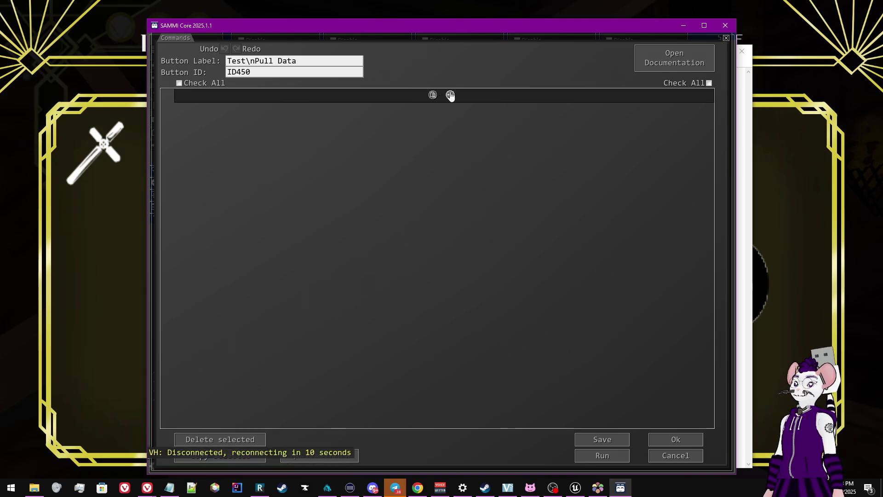
left_click(450, 95)
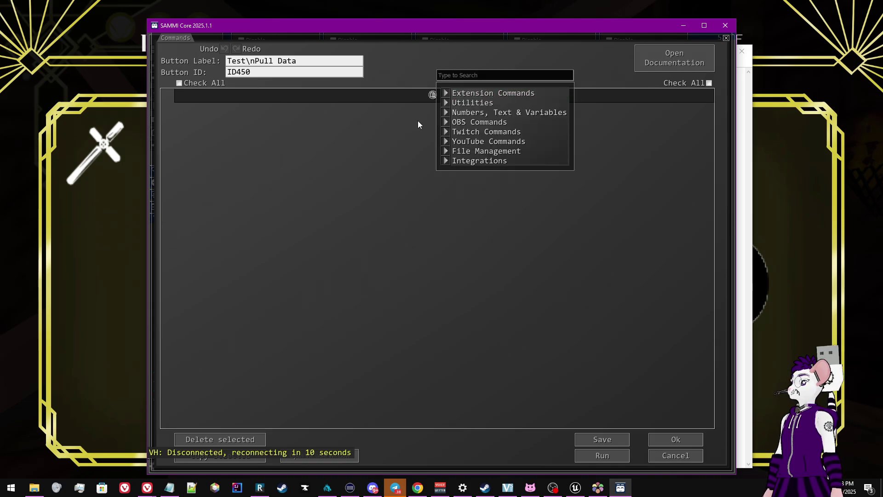
type("trigger")
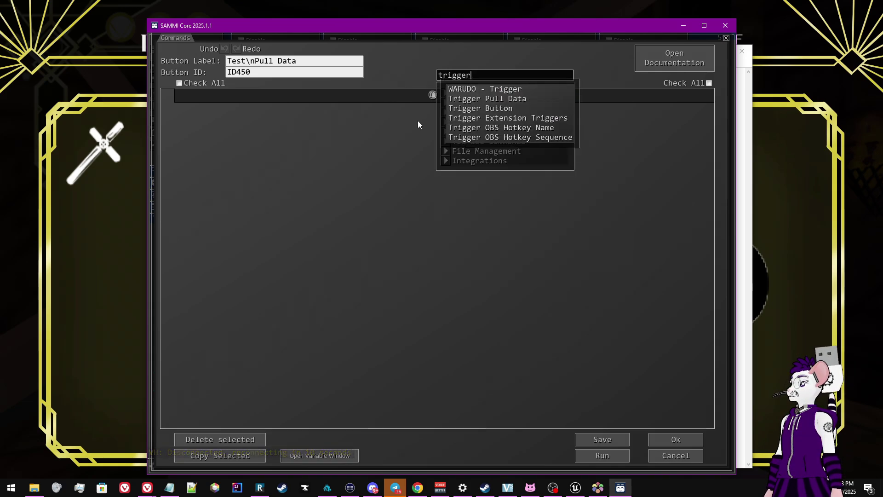
left_click(479, 98)
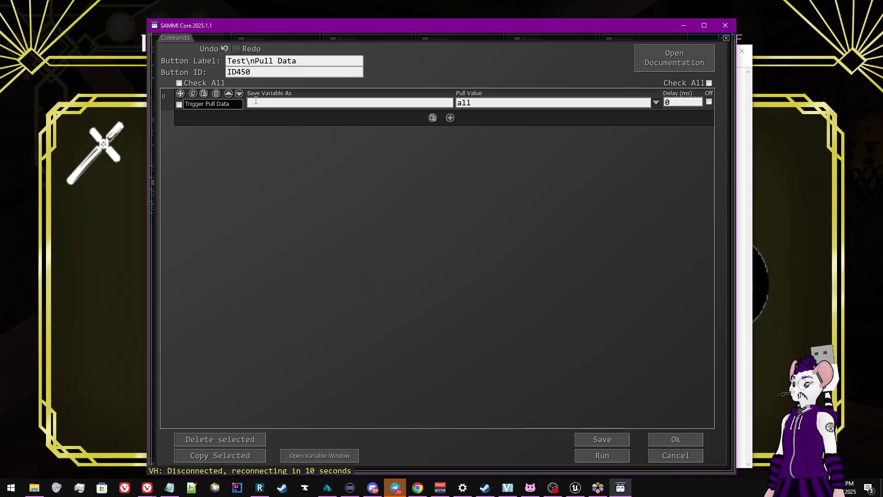
type("received_data")
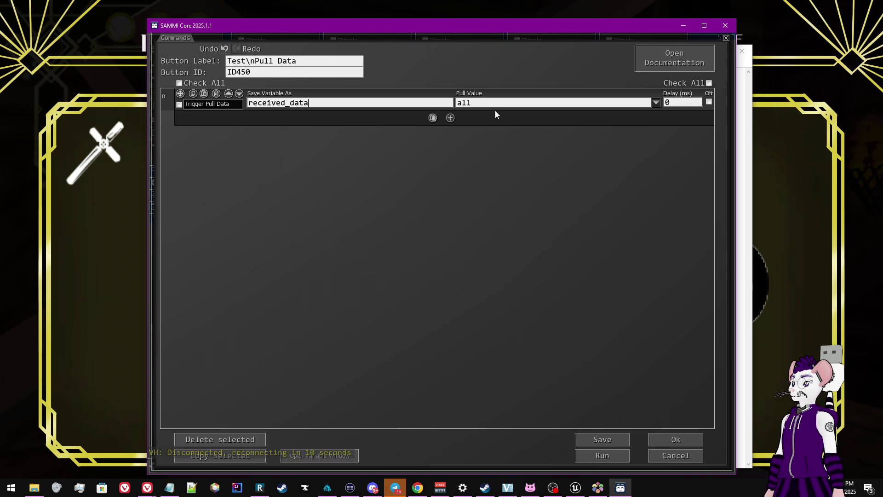
left_click(673, 443)
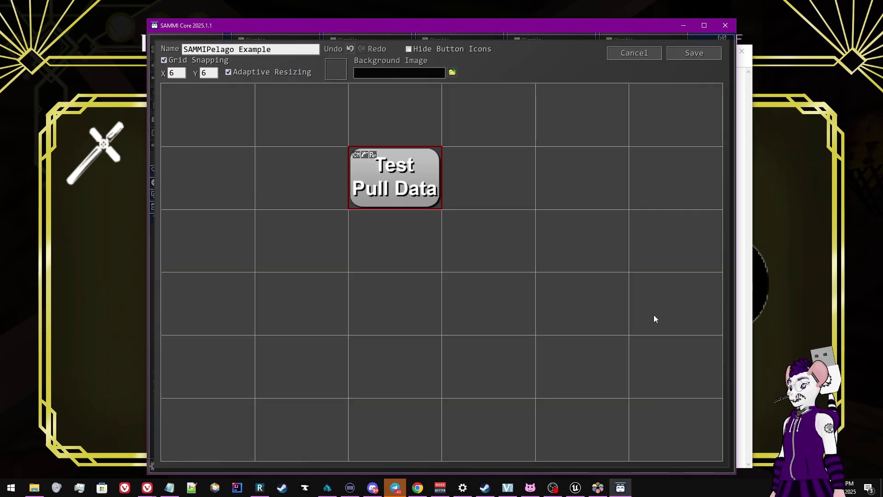
left_click(684, 56)
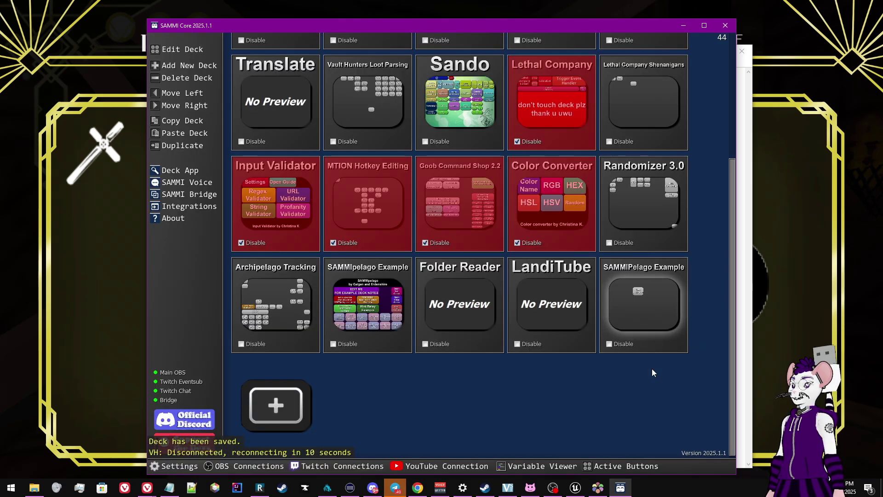
In Pseudoregalia, jump up to the wall torch and collect the Empathy item
key("alt+Tab")
key("alt+Tab")
key("alt+Tab")
key("Escape")
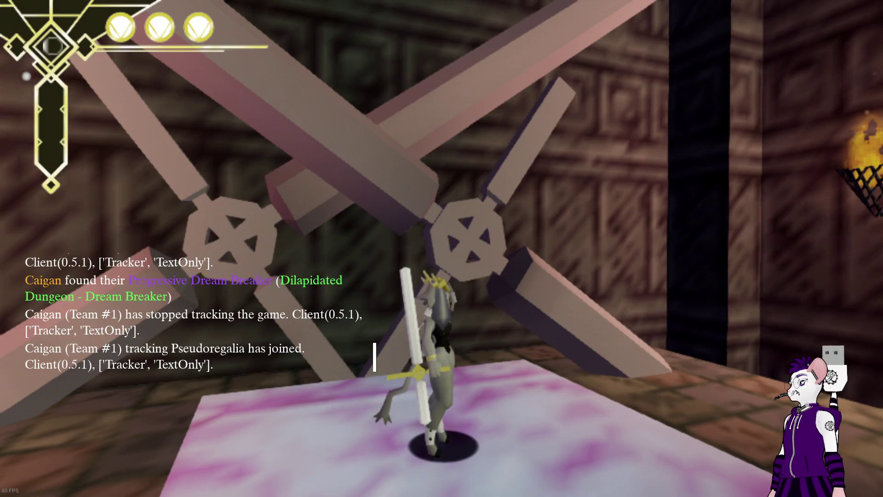
key("Escape")
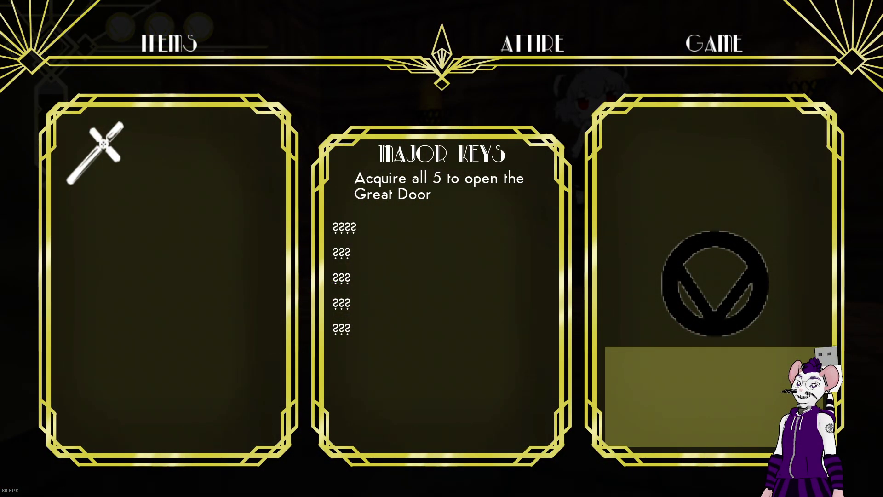
key("Escape")
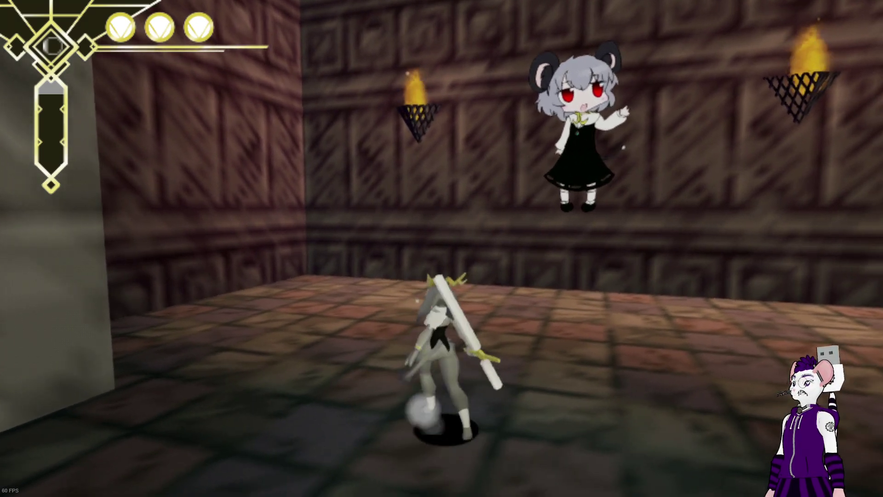
key("w")
key("space")
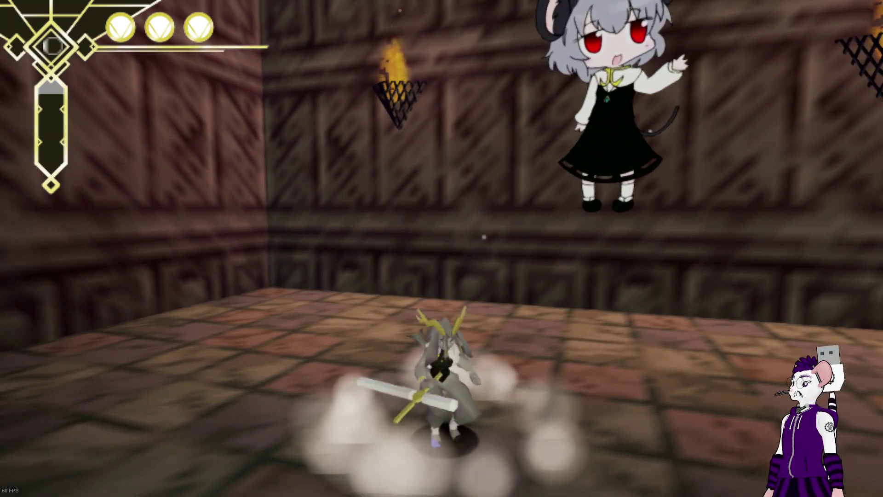
key("space")
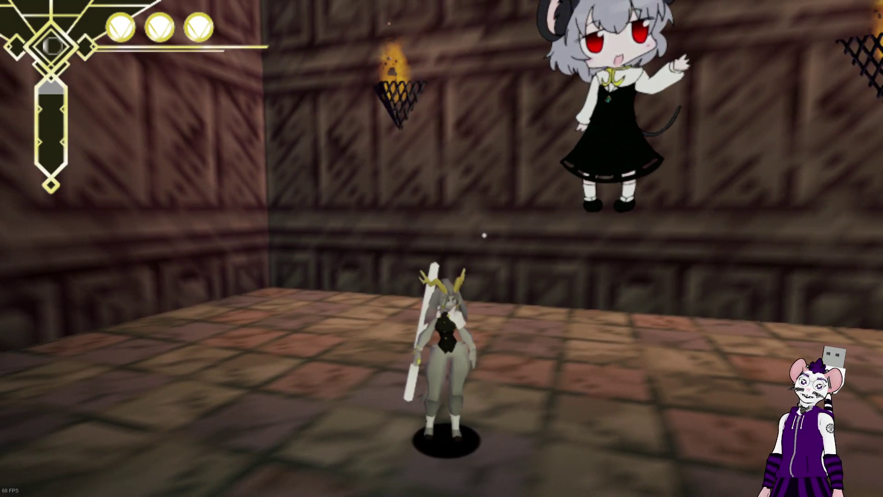
key("space")
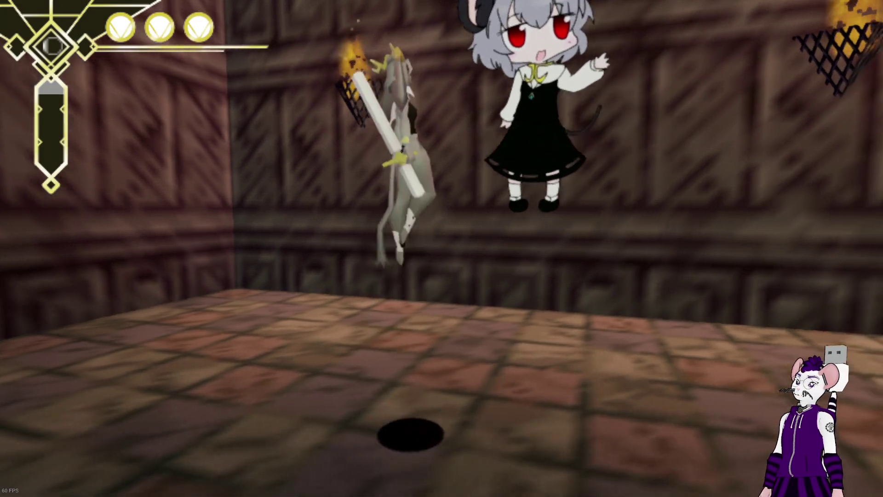
key("w")
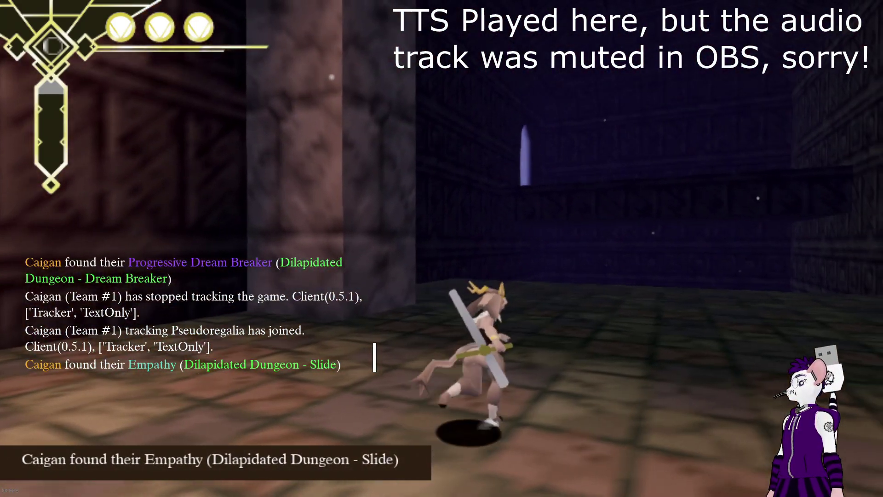
Confirm Empathy in the pause inventory, then return to SAMMI Core
key("w")
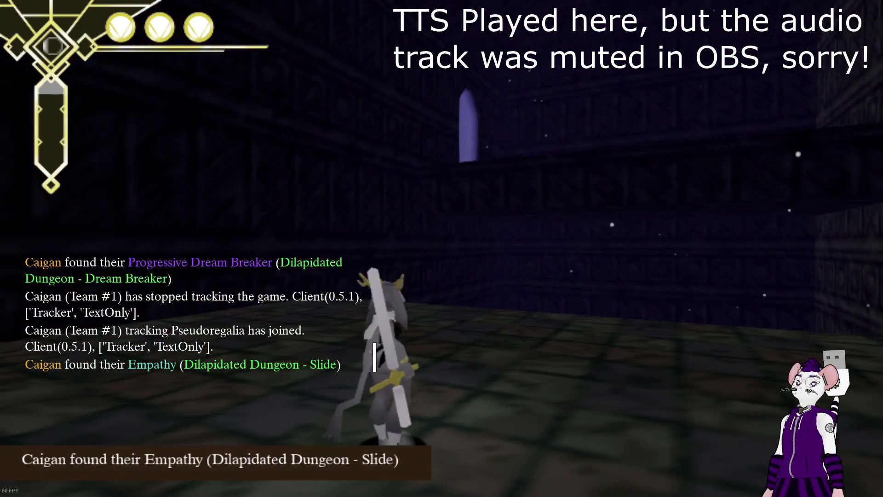
key("a")
key("d")
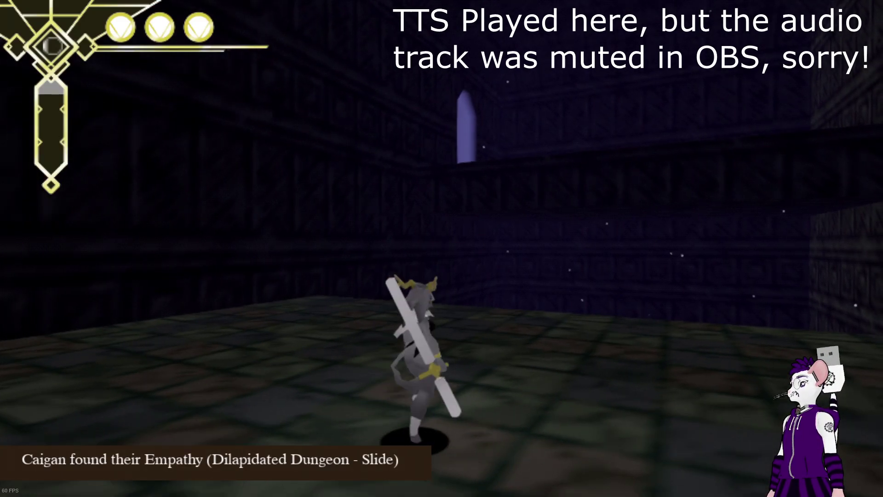
key("w")
key("Escape")
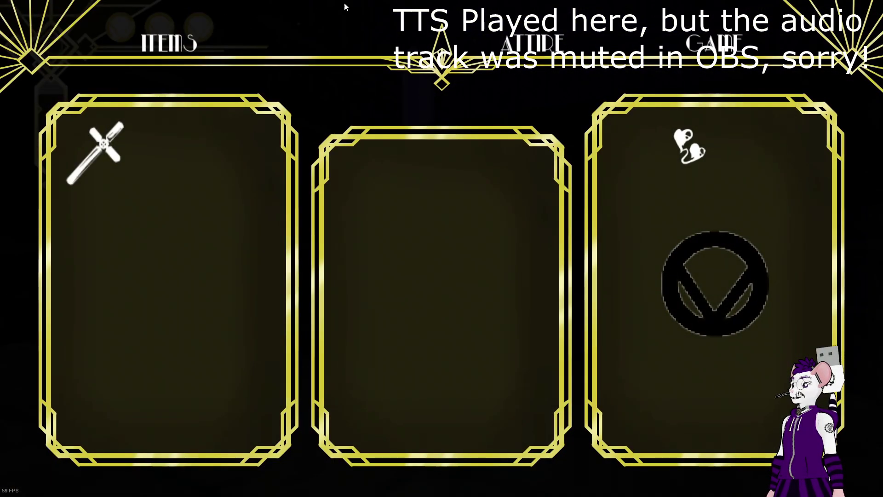
mouse_move(698, 149)
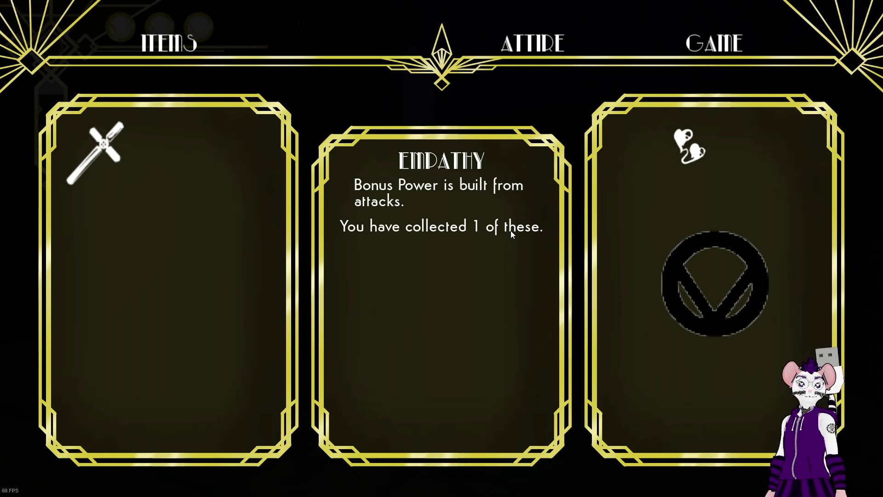
key("alt+Tab")
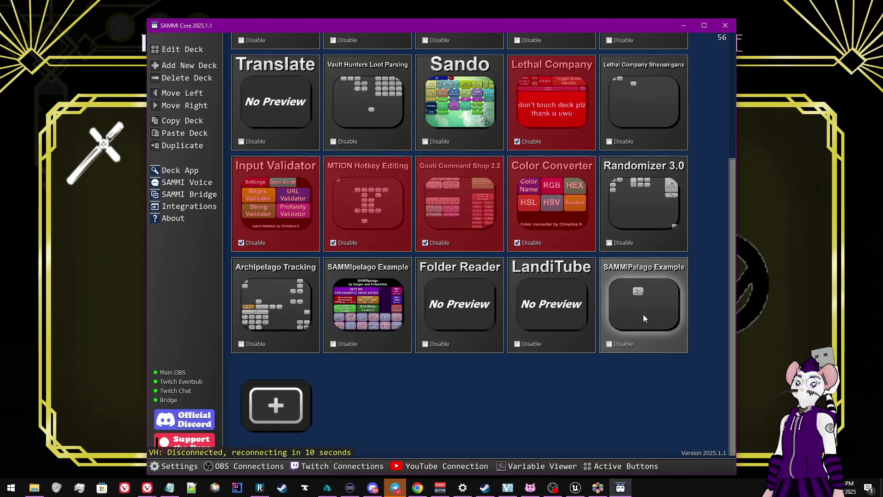
Open Test Pull Data's Variables window and expand received_data's six-entry data array
double_click(650, 335)
double_click(388, 202)
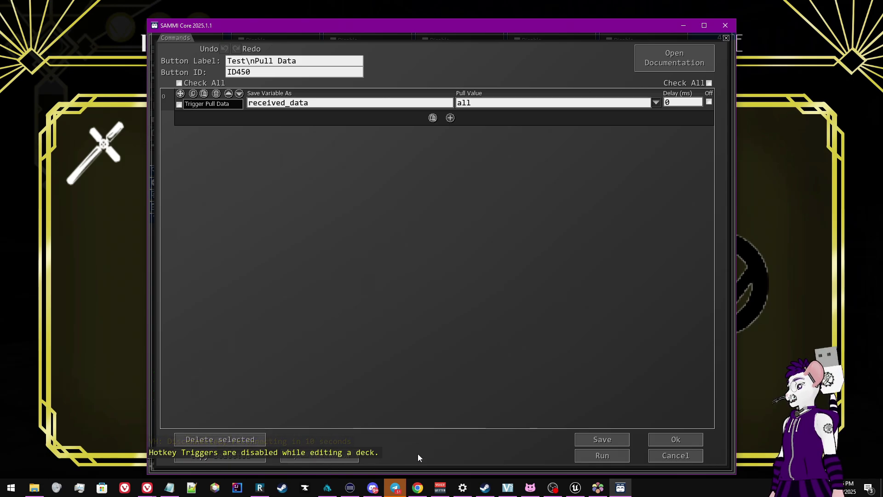
left_click(329, 455)
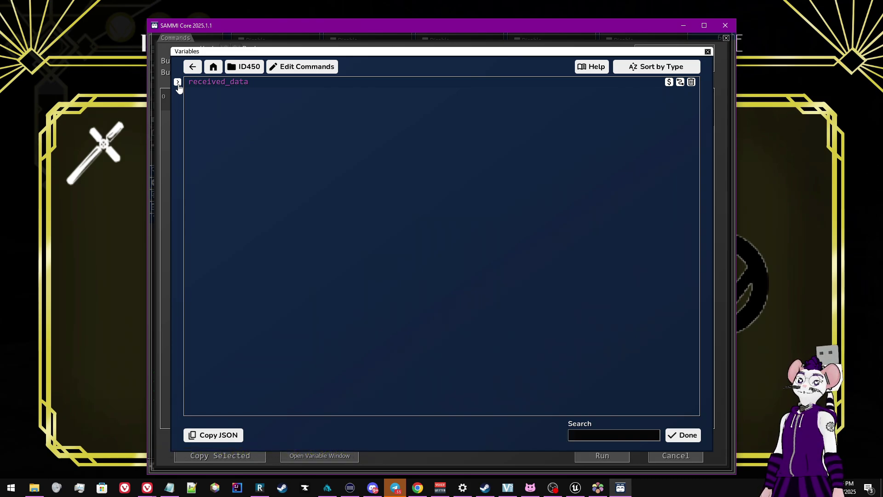
left_click(178, 82)
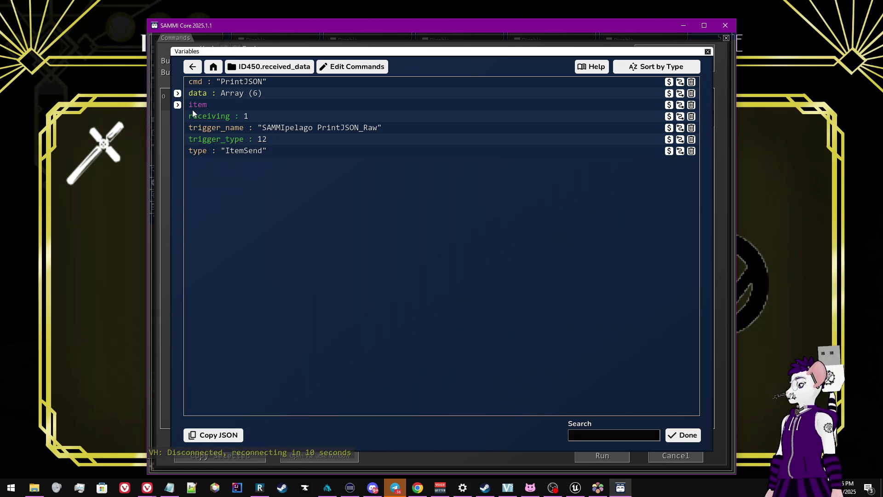
left_click(177, 93)
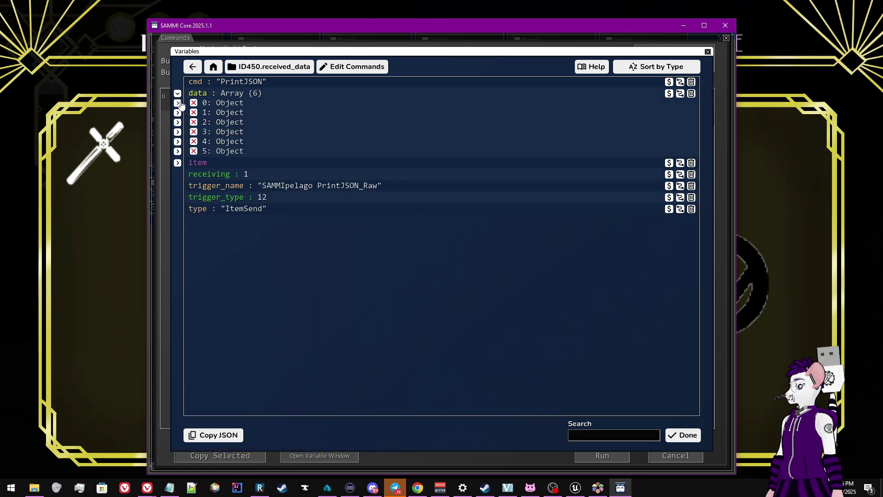
left_click(178, 103)
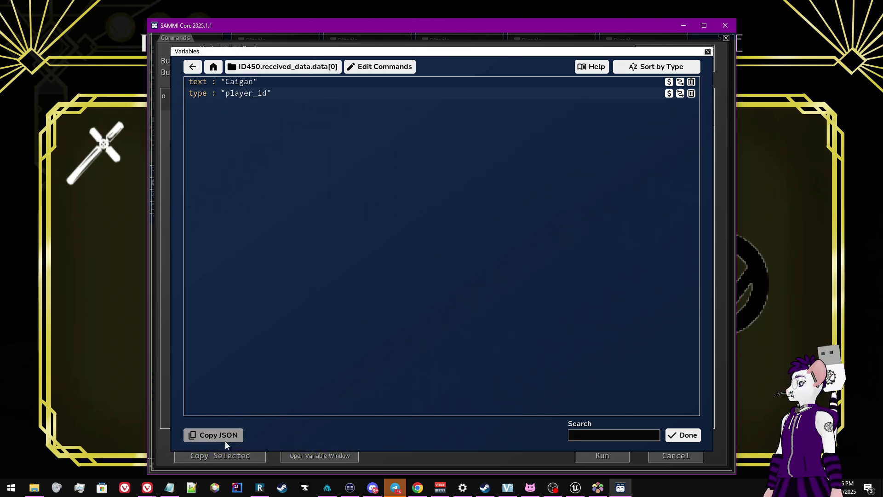
Inspect the item object inside received_data to find the item number, then close the Variables window
left_click(194, 68)
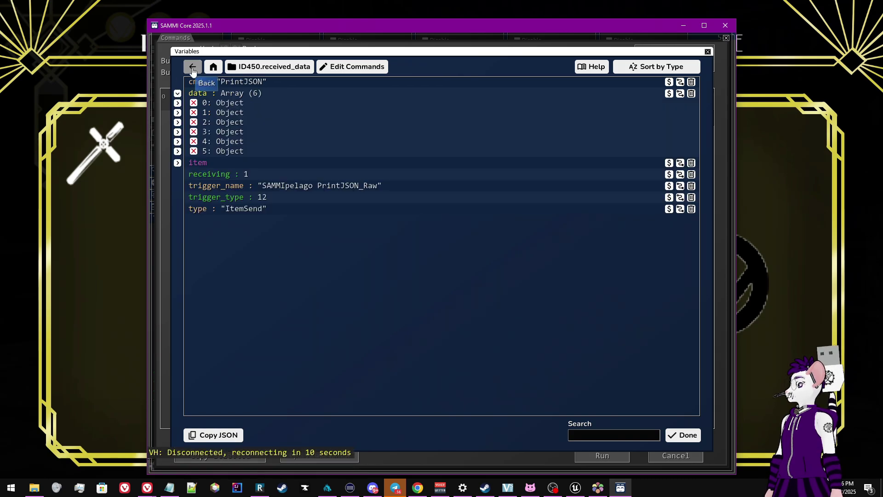
left_click(177, 163)
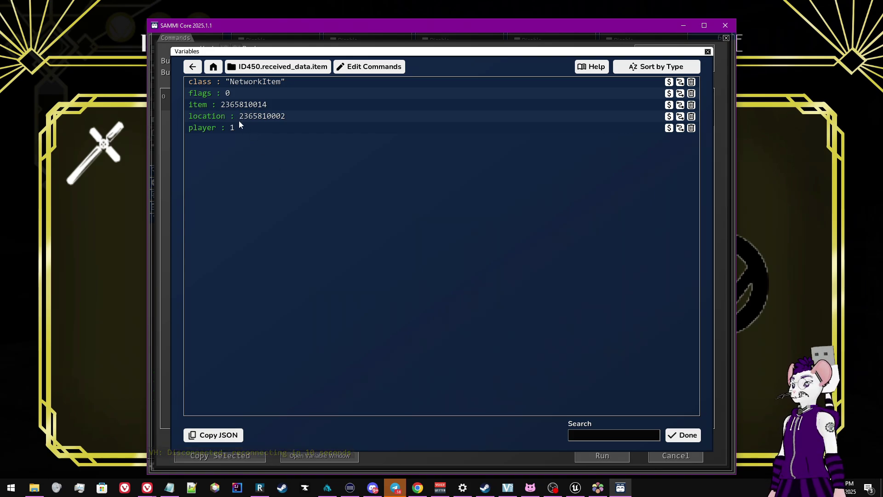
key("alt+Tab")
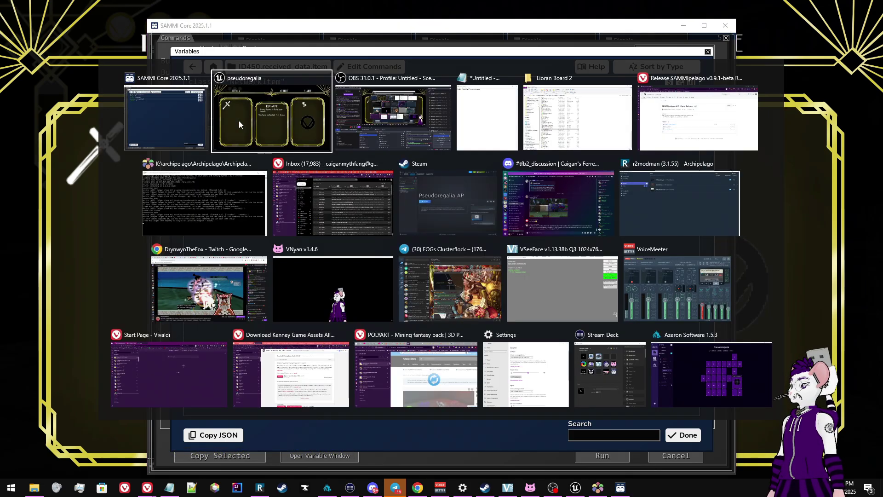
key("alt+shift+Tab")
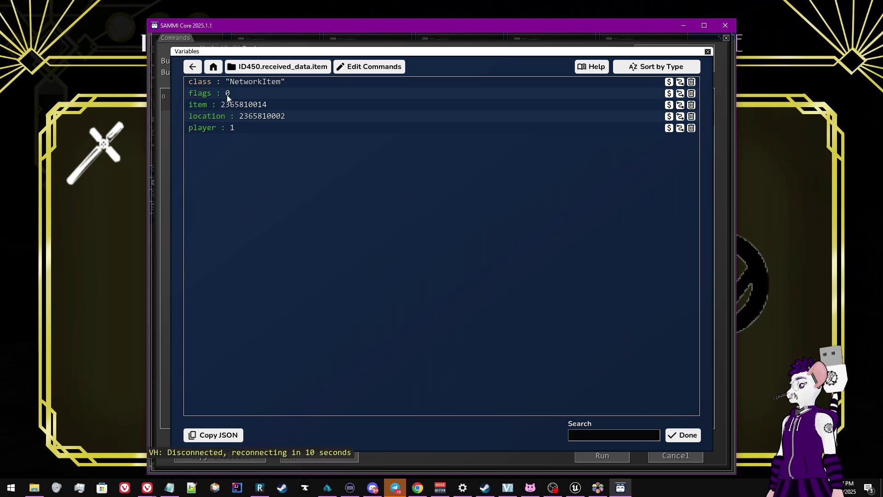
left_click(194, 68)
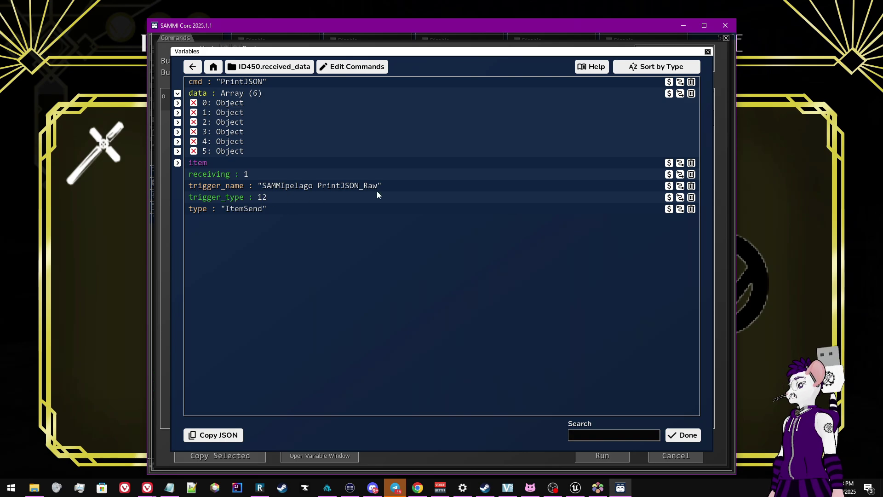
left_click(193, 67)
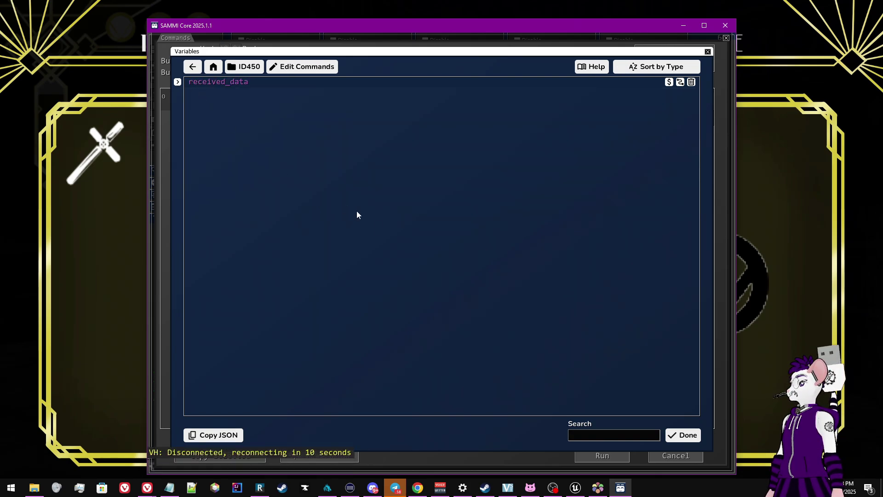
left_click(194, 69)
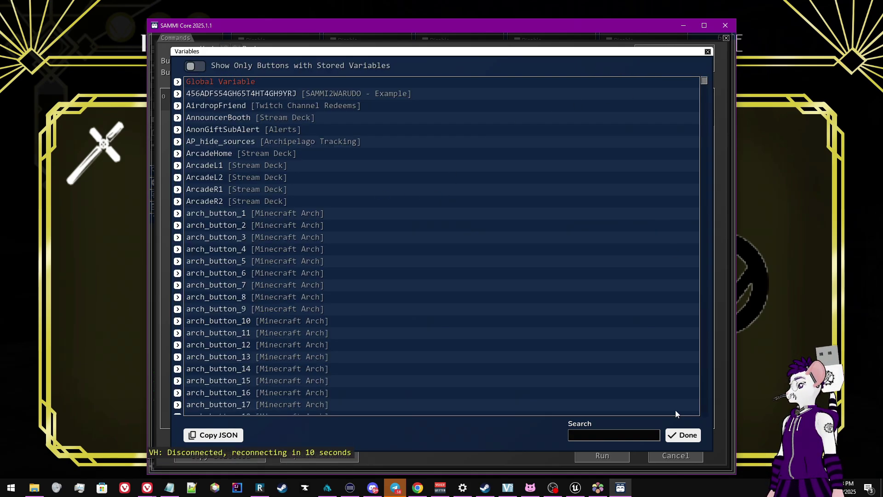
left_click(683, 435)
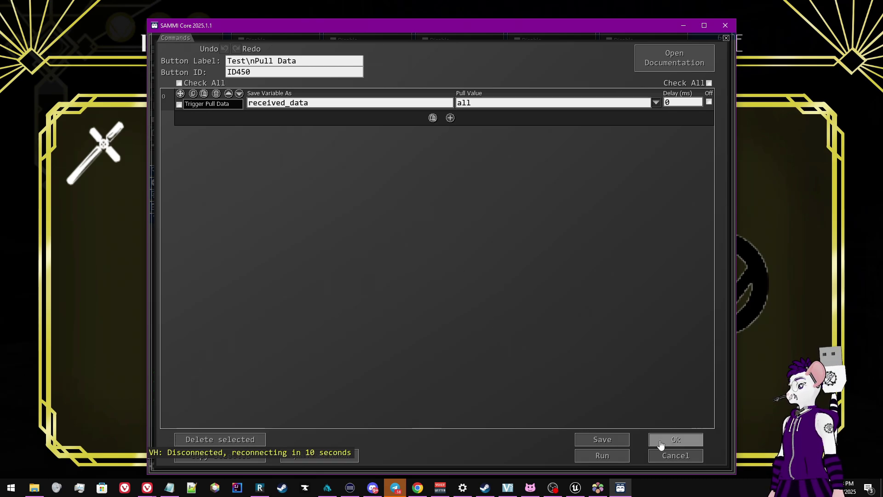
Change the Test Pull Data trigger message to 'SAMMIPelago PrintJSON_Processed'
left_click(658, 438)
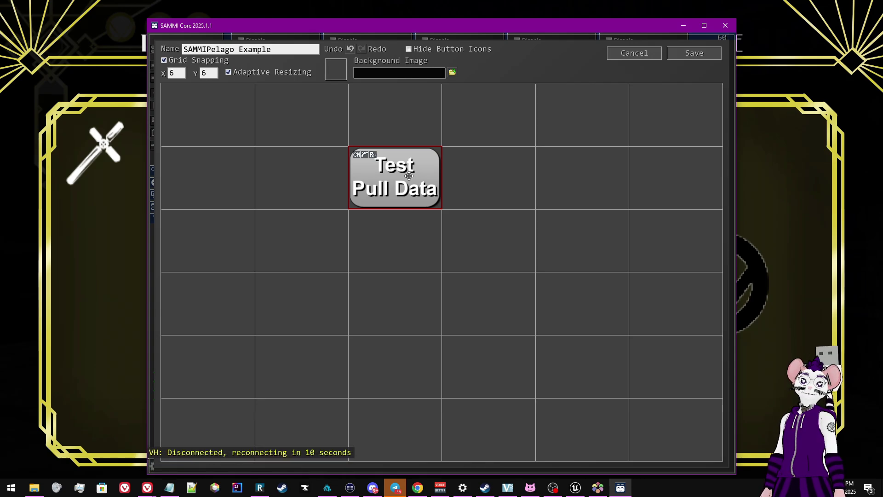
right_click(409, 176)
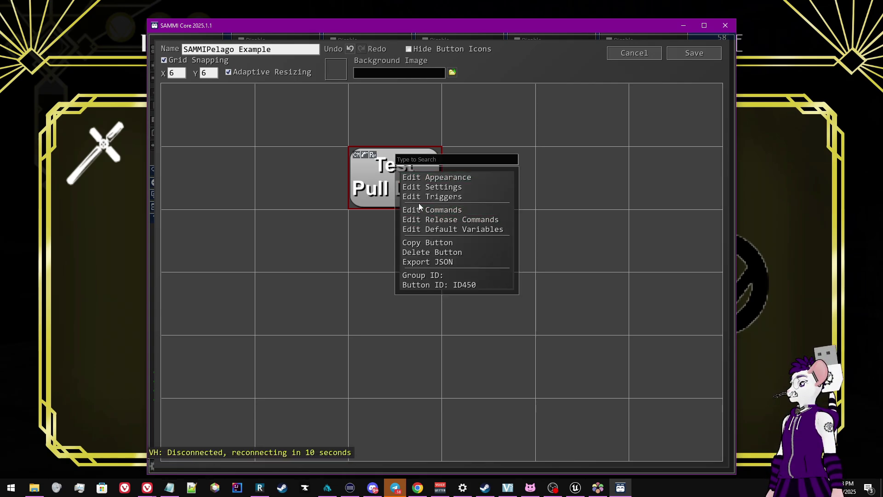
left_click(421, 201)
left_click_drag(415, 141, 508, 146)
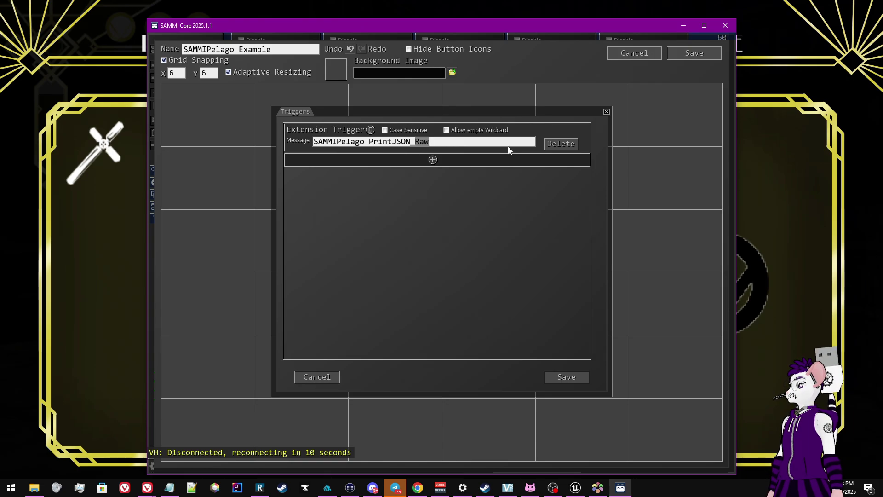
type("Processed")
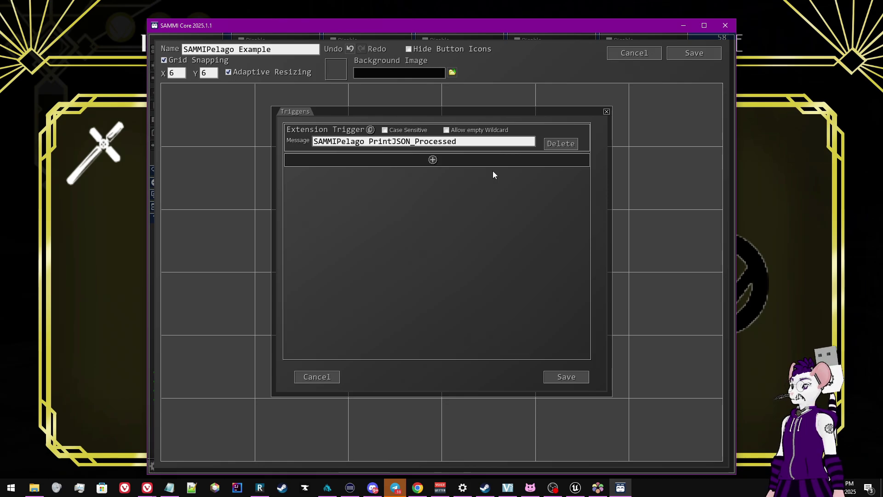
left_click(571, 378)
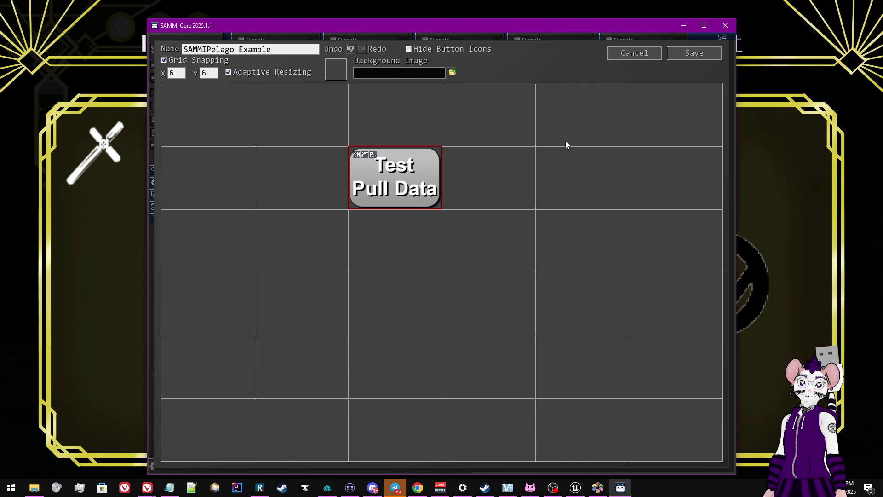
Save the deck changes and switch to the Pseudoregalia game
left_click(693, 60)
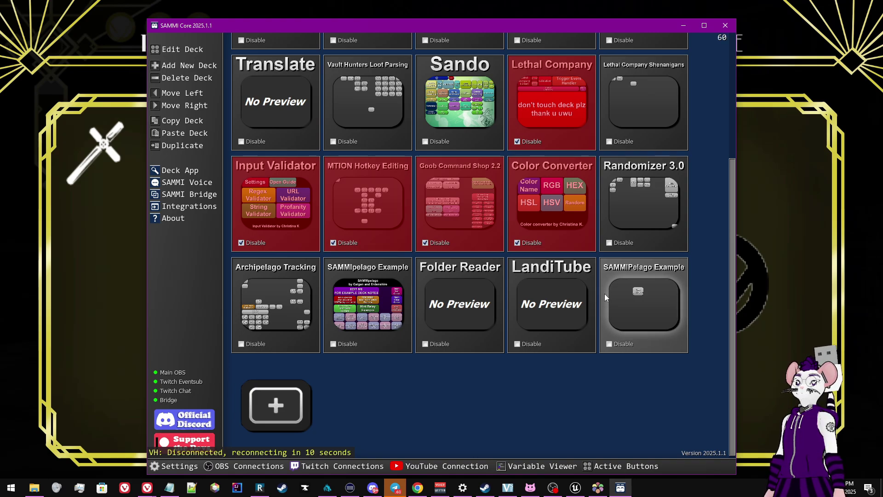
key("alt+Tab")
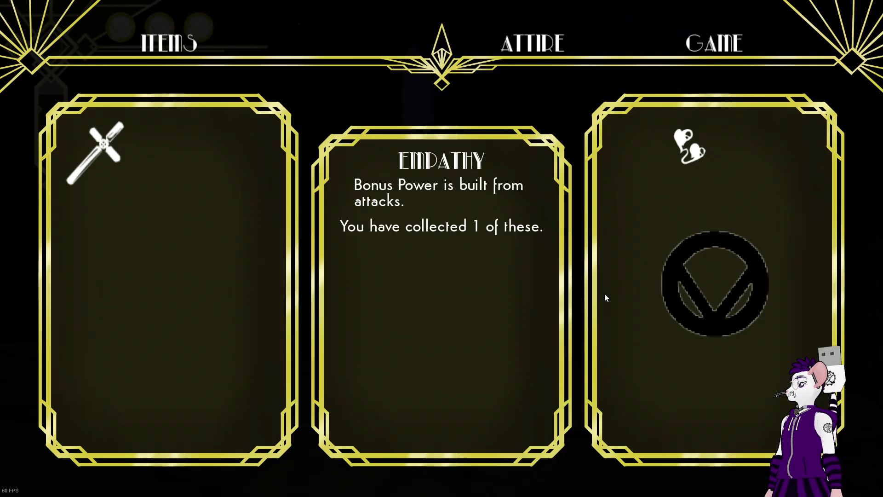
Unpause, leap up the wall to grab Clear Mind, verify it in the inventory, then return to SAMMI
key("Escape")
key("Escape")
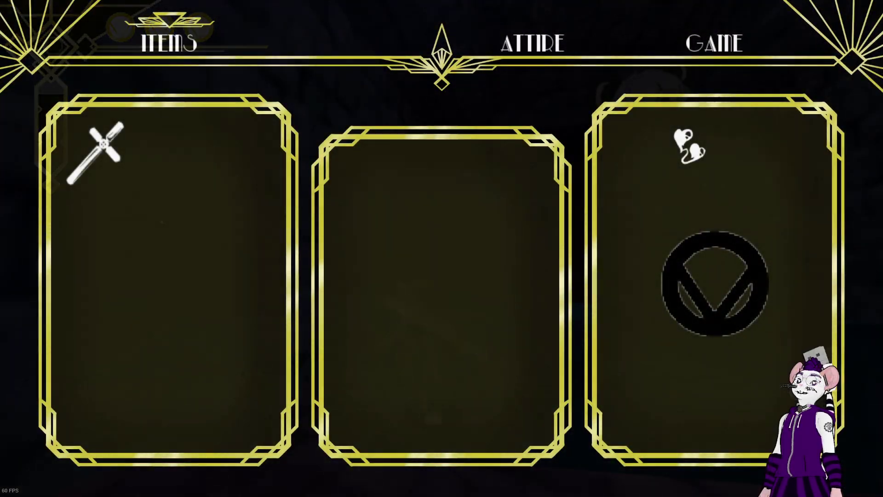
key("Escape")
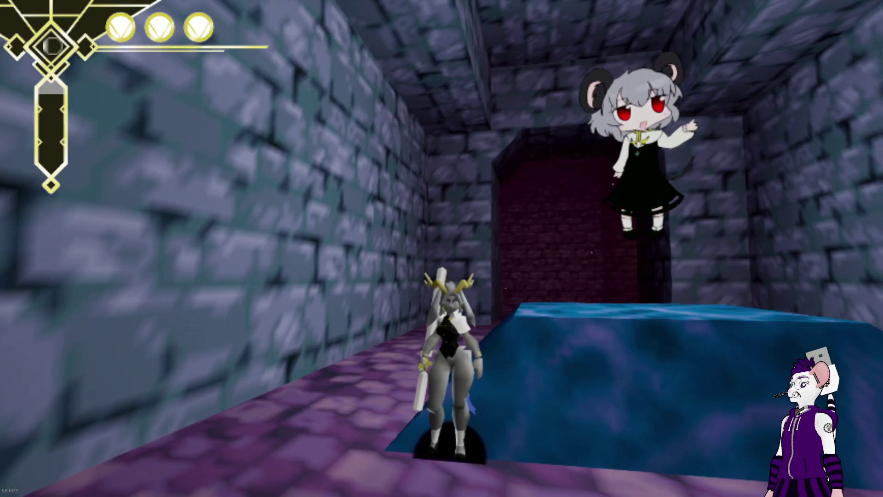
key("space")
key("space")
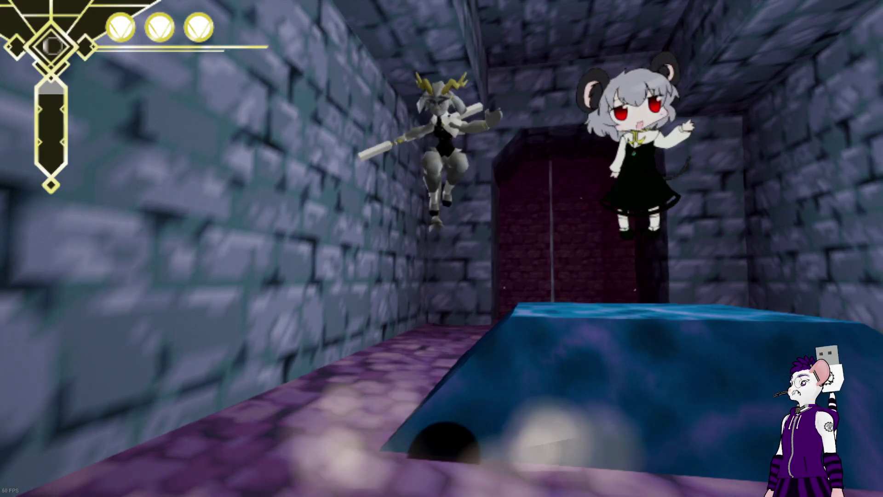
key("space")
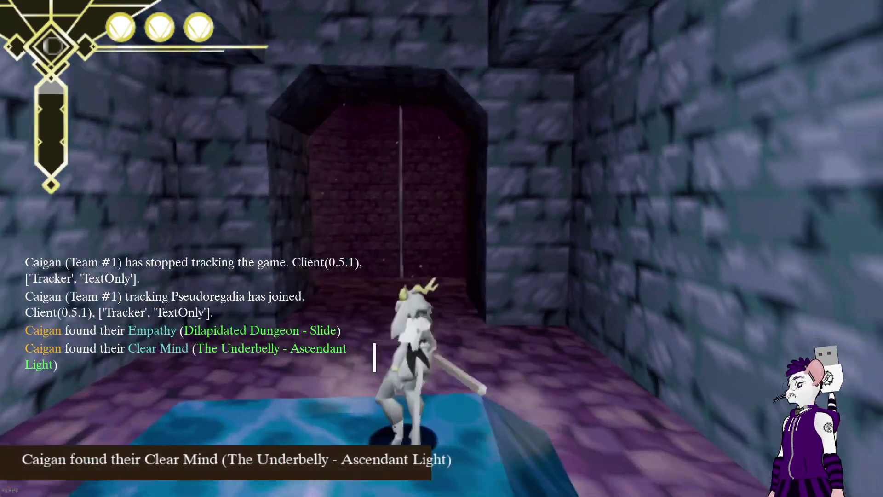
key("w")
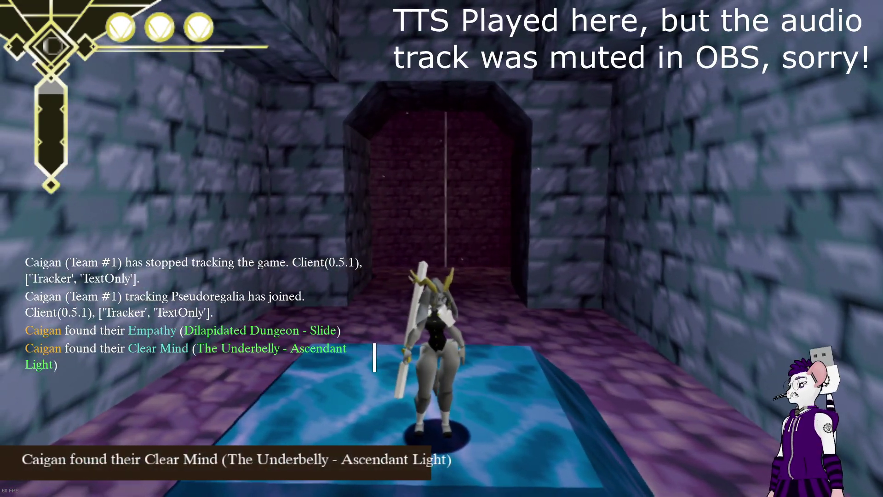
key("Escape")
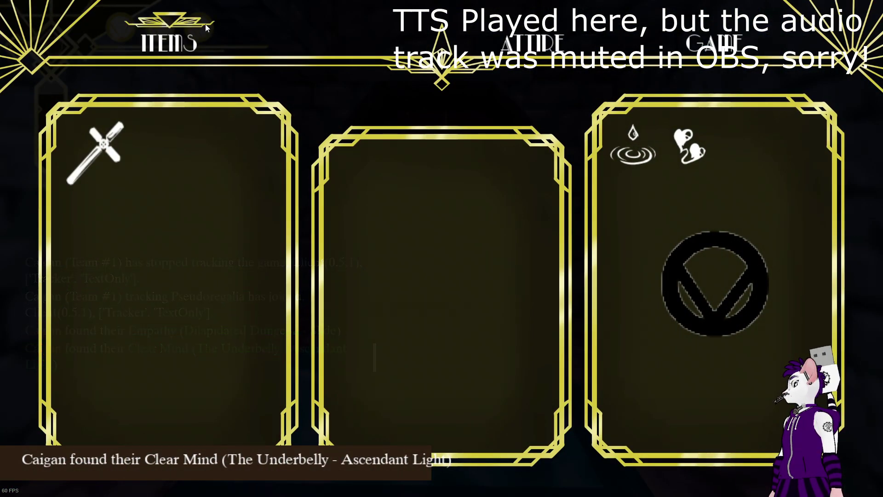
mouse_move(631, 155)
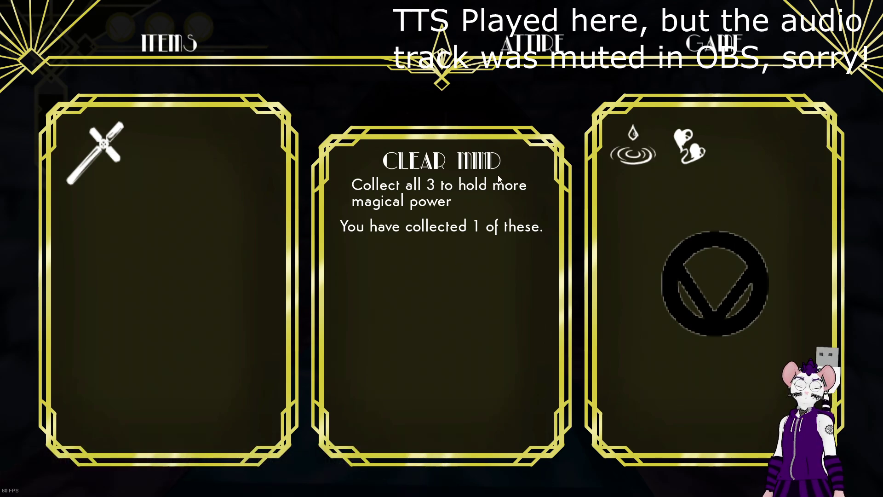
key("alt+Tab")
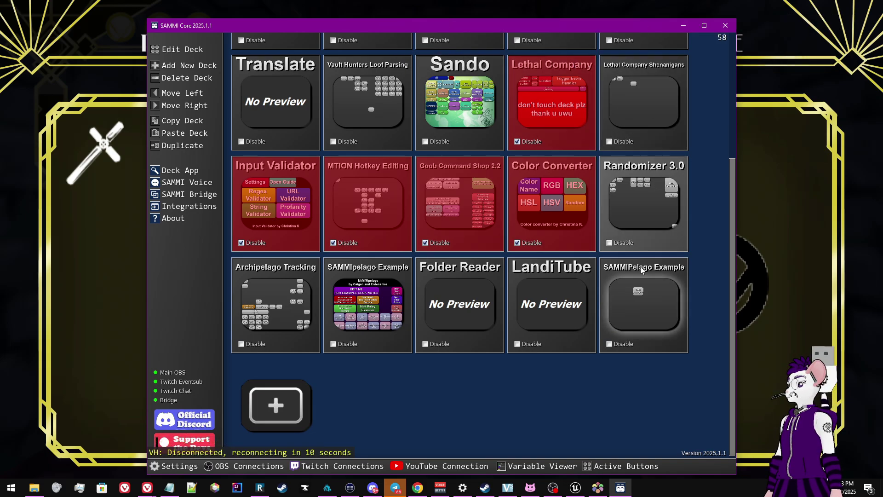
Open Test Pull Data's Variables window and expand received_data to show the Clear Mind ItemSend message
double_click(643, 302)
double_click(411, 197)
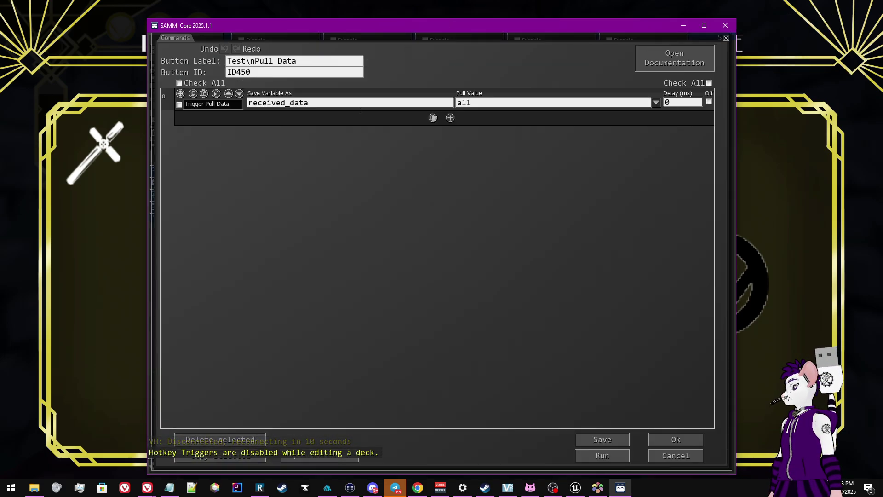
left_click(334, 458)
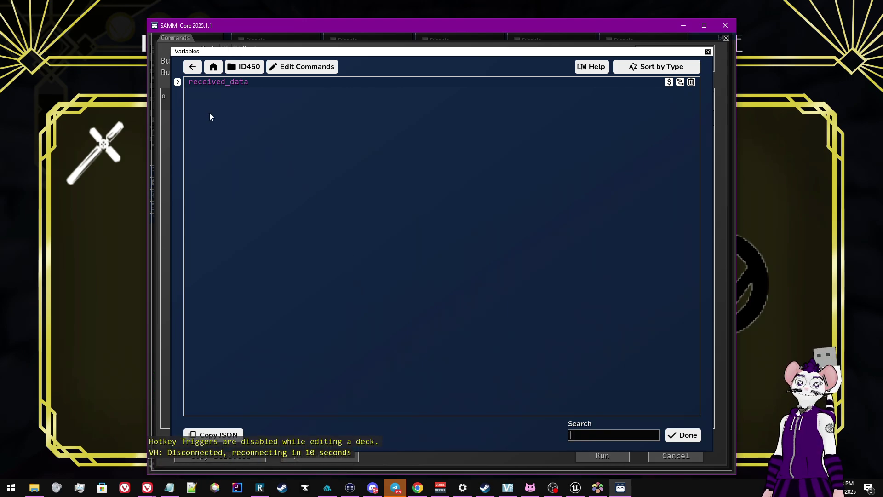
left_click(177, 82)
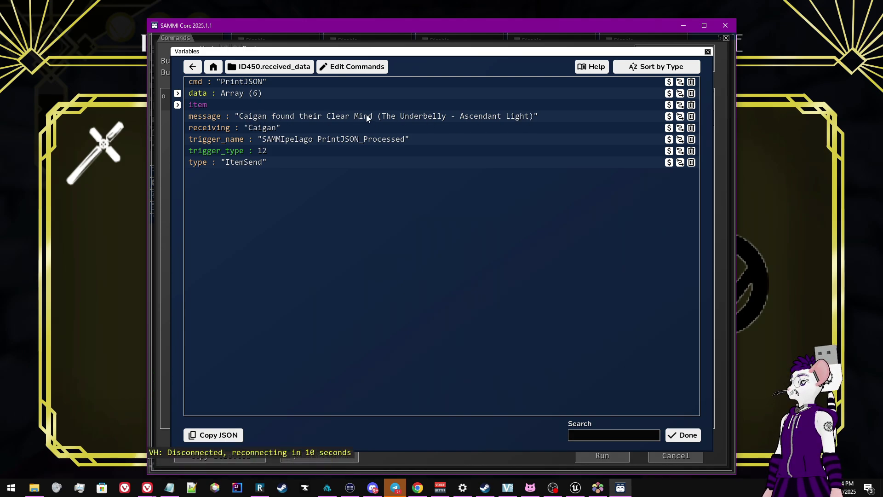
Expand received_data's item to verify it reads Clear Mind, then close the Variables window
left_click(177, 105)
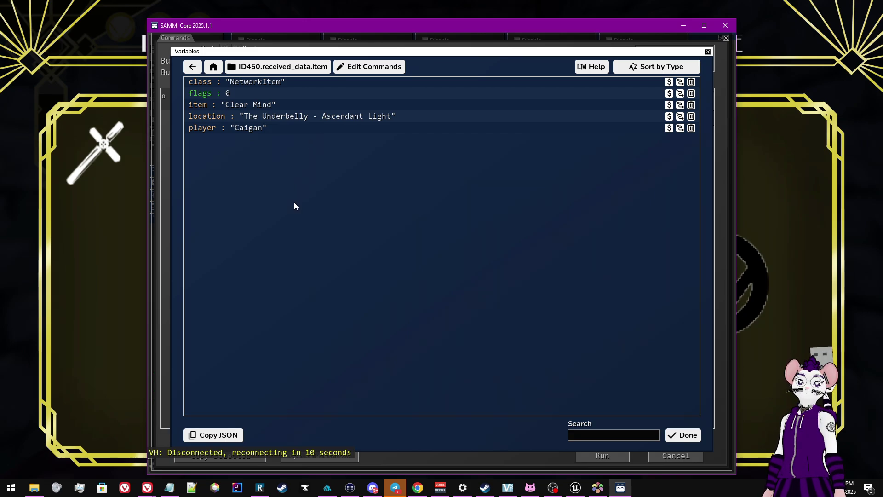
left_click(683, 435)
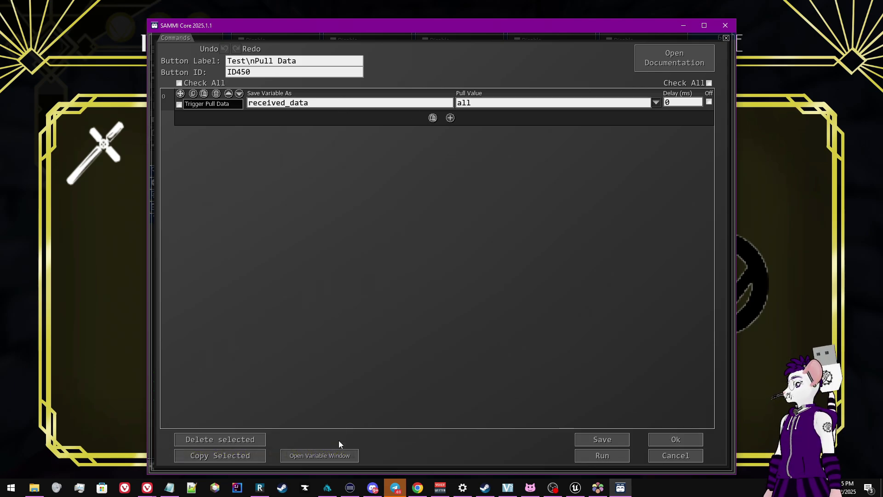
Copy the item-name path under received_data > item from the Variable Window to the clipboard
left_click(335, 455)
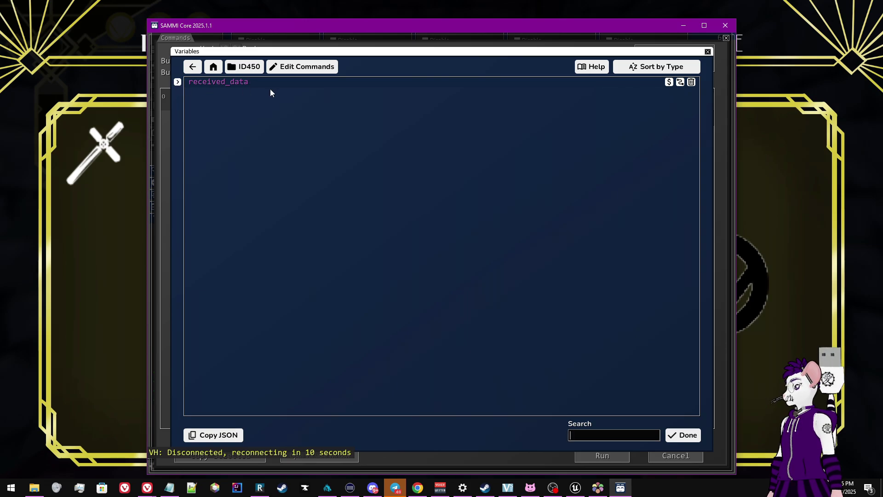
left_click(178, 83)
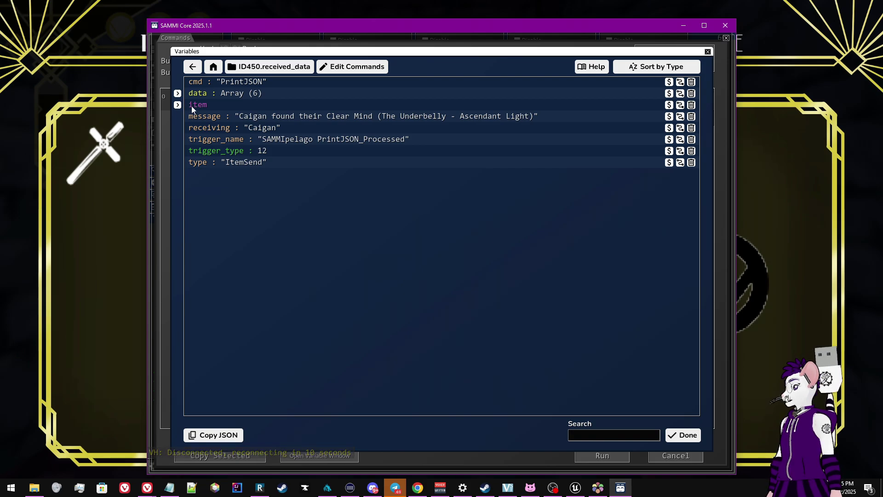
left_click(177, 105)
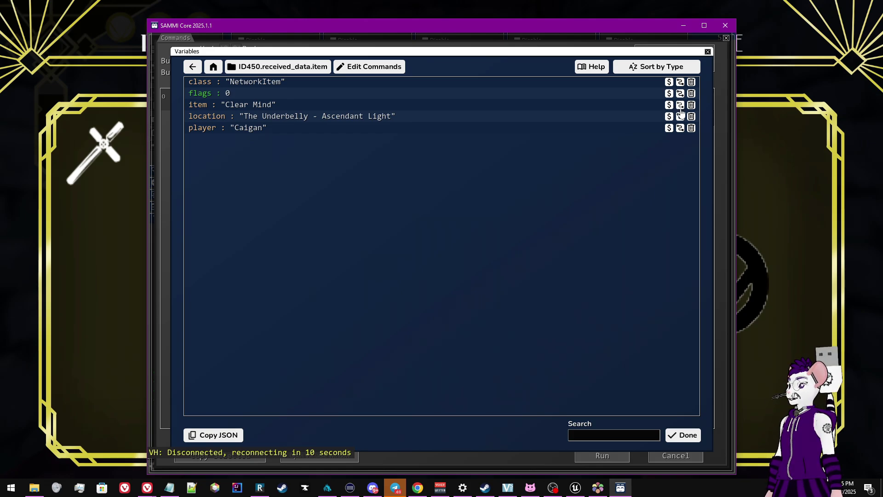
left_click(682, 110)
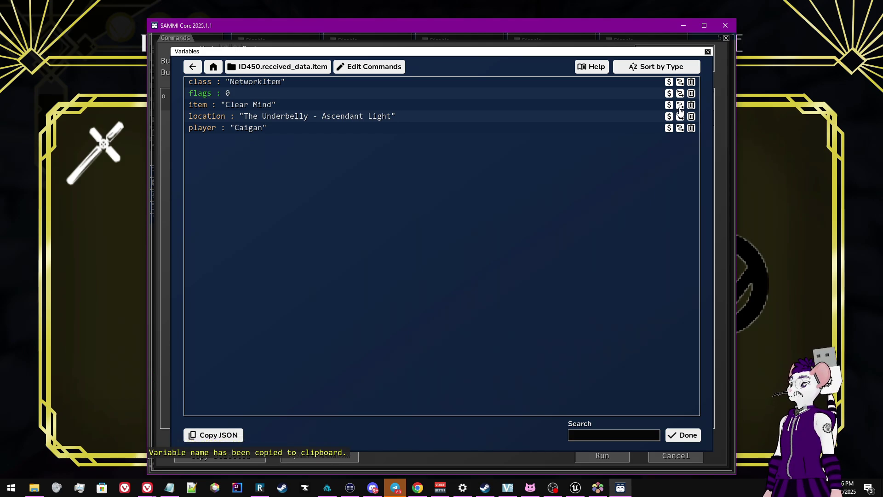
left_click(680, 110)
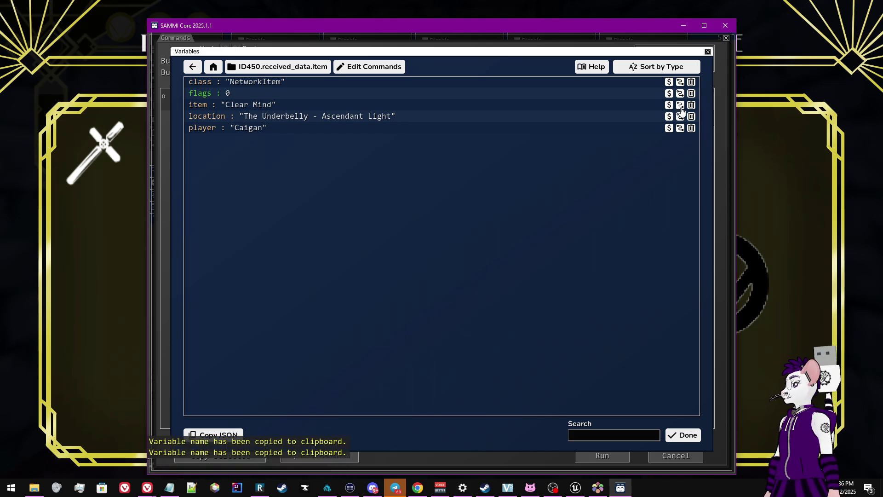
left_click(681, 111)
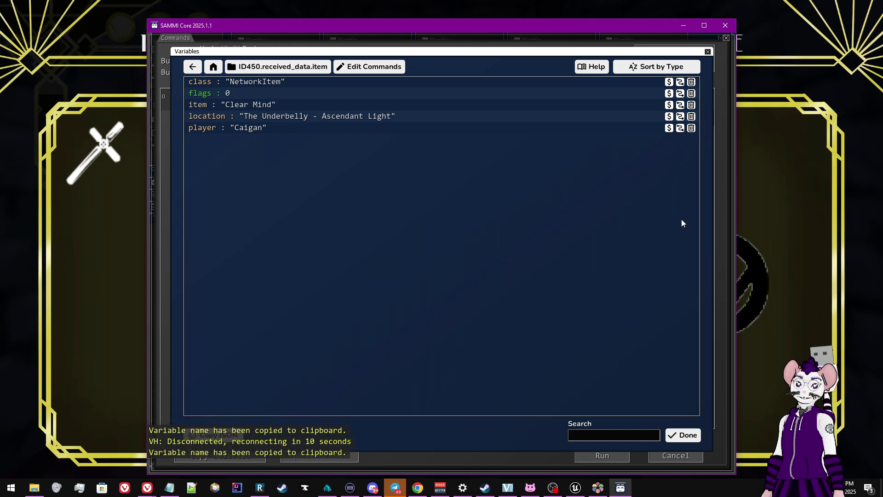
left_click(683, 435)
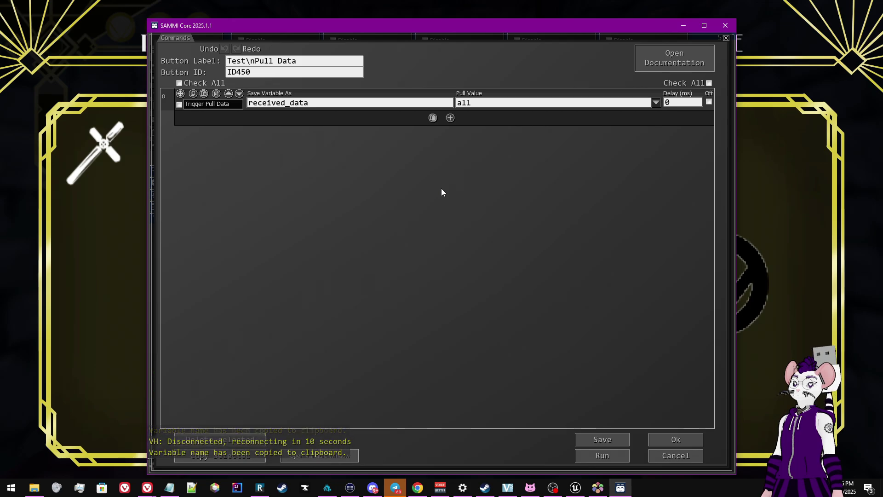
Add a Set Local Variable command and paste the copied item path as its value
left_click(450, 119)
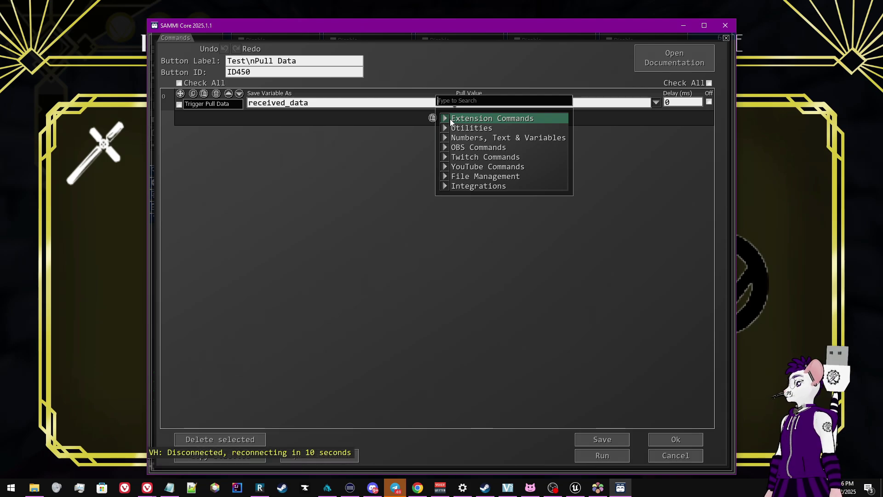
type("set local")
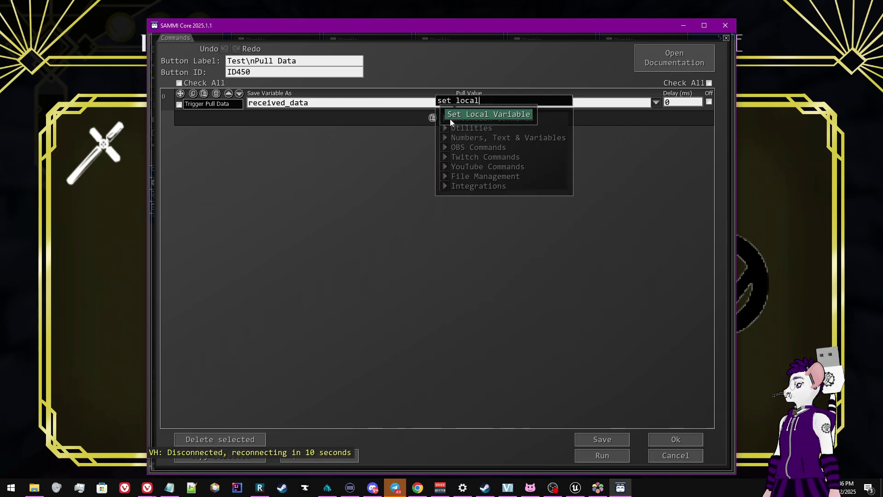
left_click(450, 118)
left_click(539, 127)
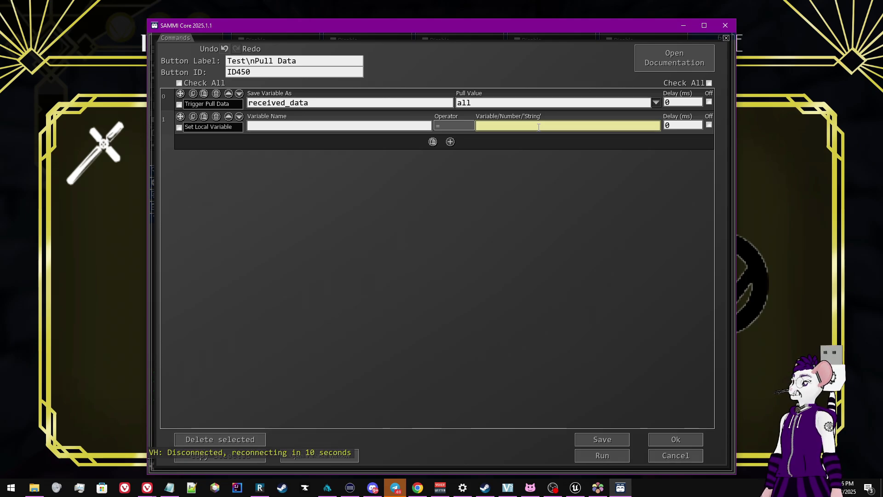
key("ctrl+v")
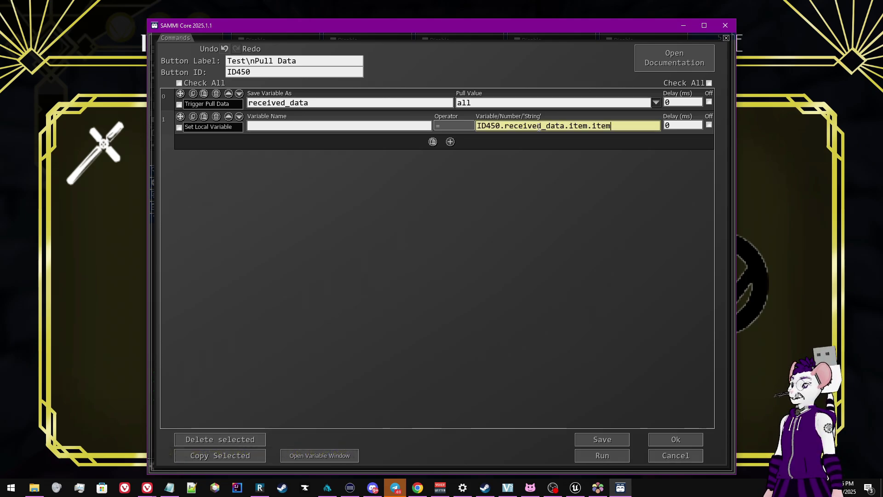
Delete the 'ID450.' prefix so the value reads received_data.item.item
left_click_drag(500, 126, 469, 127)
left_click(496, 126)
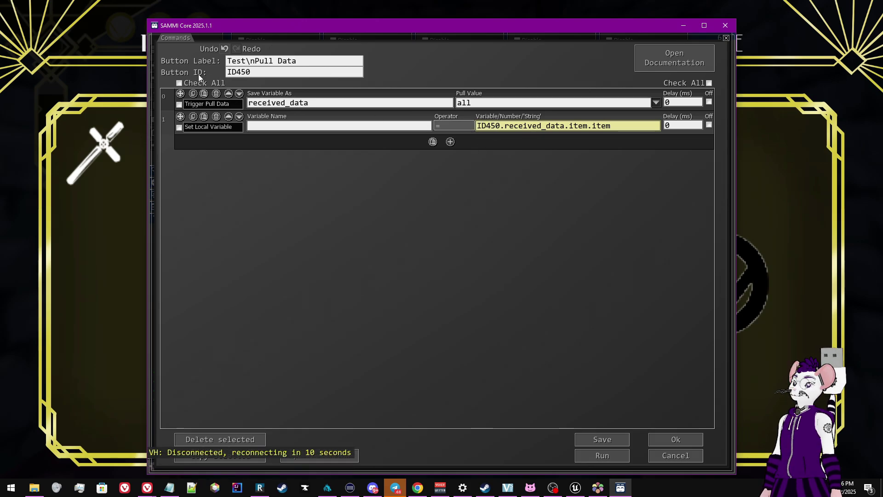
double_click(499, 126)
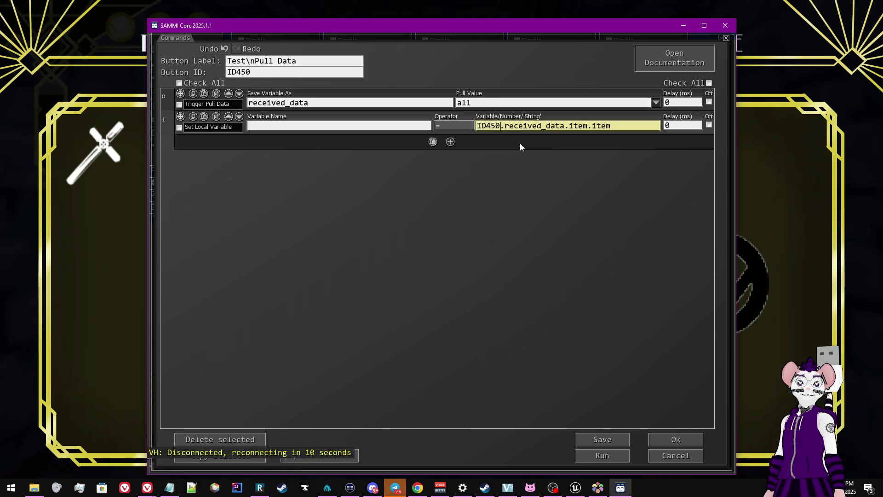
key("shift+Left")
key("shift+Left")
key("shift+Left")
key("shift+Left")
key("shift+Left")
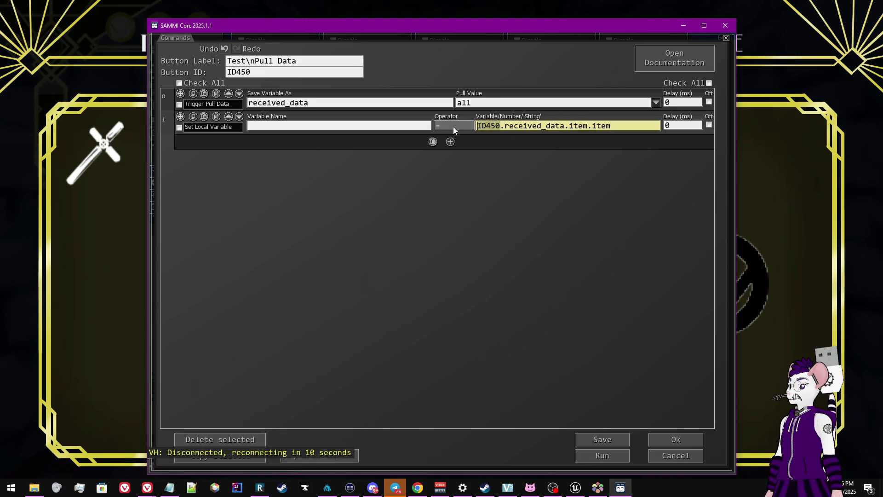
left_click(501, 127)
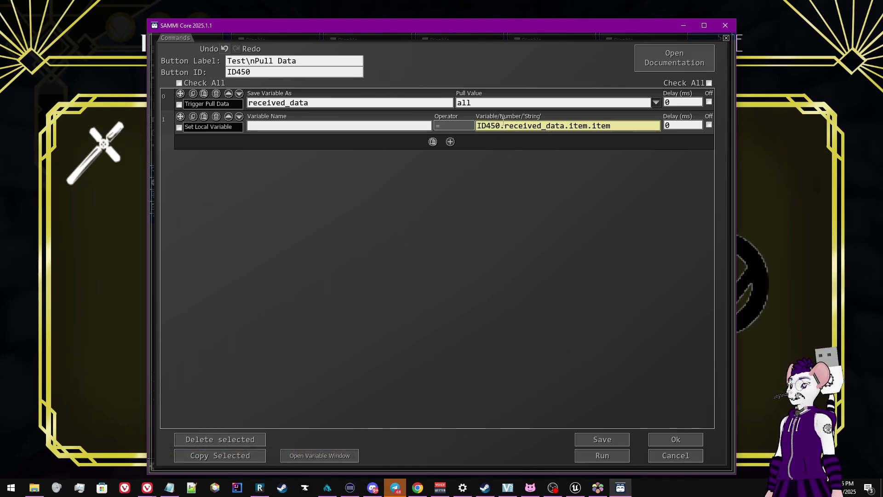
left_click_drag(503, 123, 451, 122)
key("BackSpace")
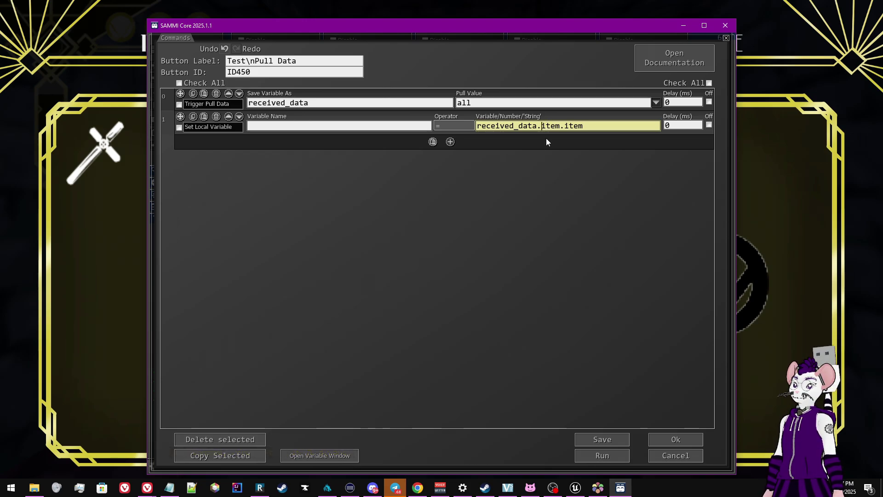
left_click(173, 98)
left_click(177, 82)
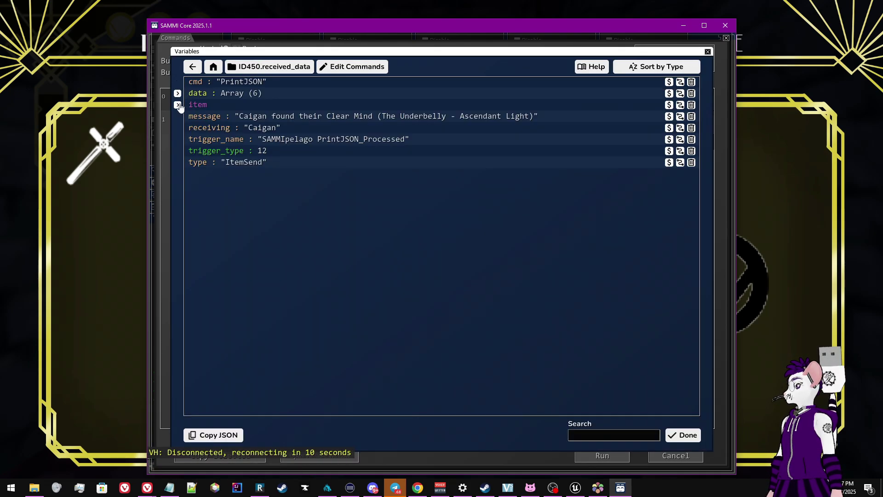
left_click(177, 105)
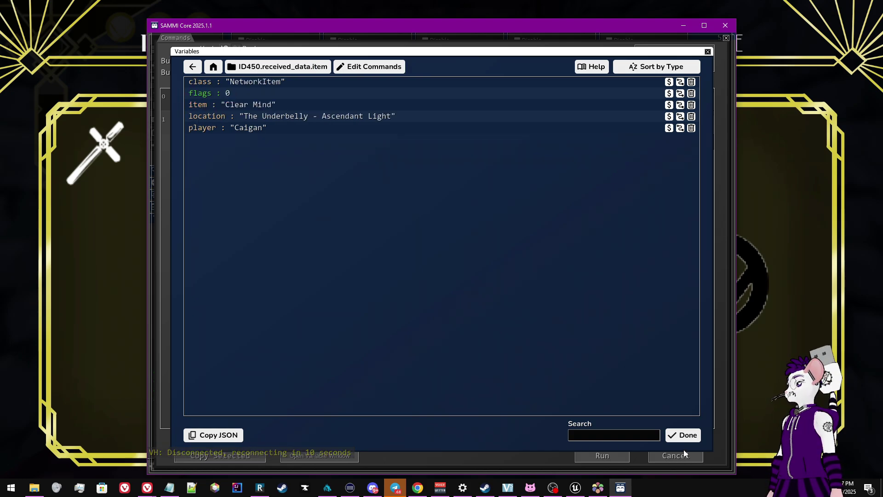
left_click(676, 435)
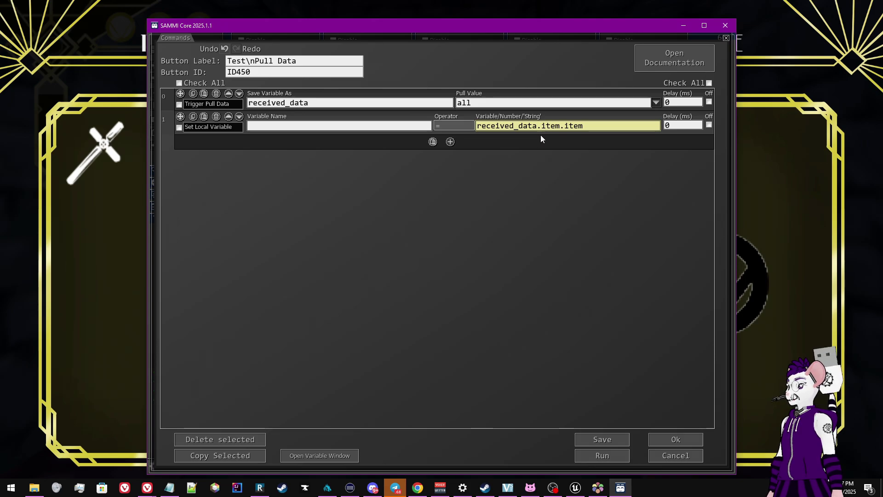
Enter item_name as the Set Local Variable name and save the Test Pull Data button
left_click(376, 126)
type("item_name")
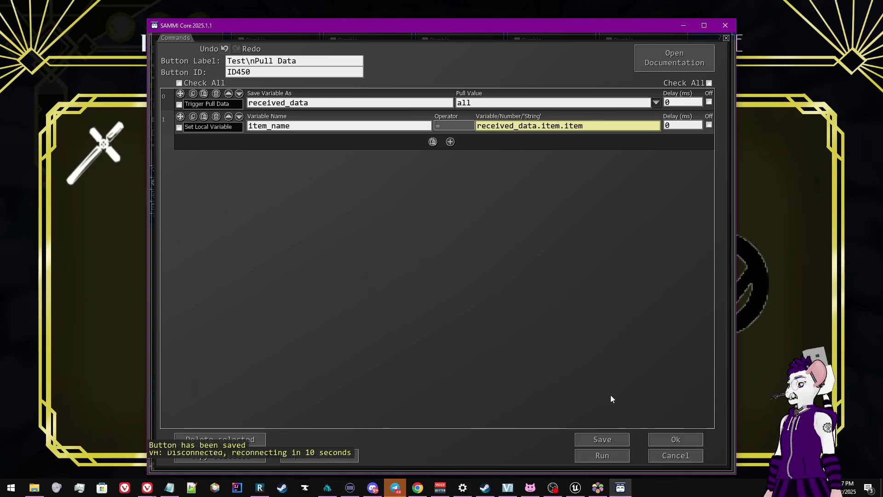
key("alt+Tab")
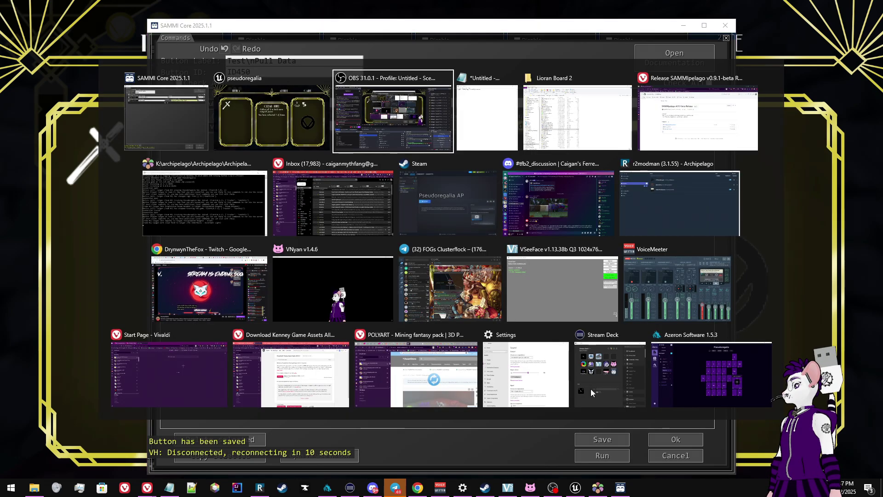
Switch to Pseudoregalia, resume play and run to the wall beside the pool
key("alt+shift+Tab")
key("alt+shift+Tab")
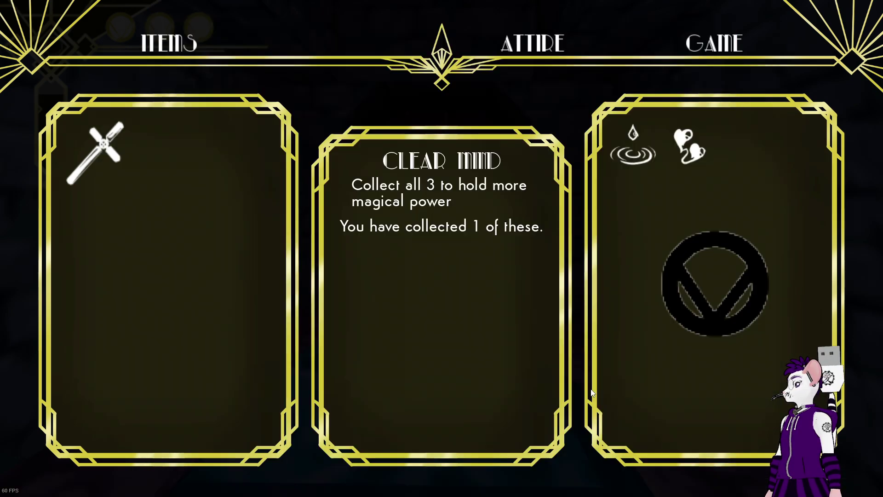
key("Escape")
key("w")
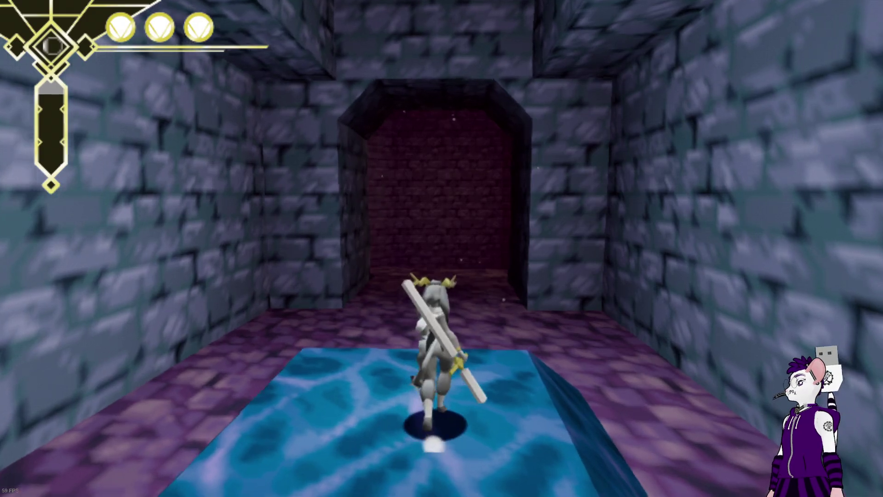
key("w")
key("a")
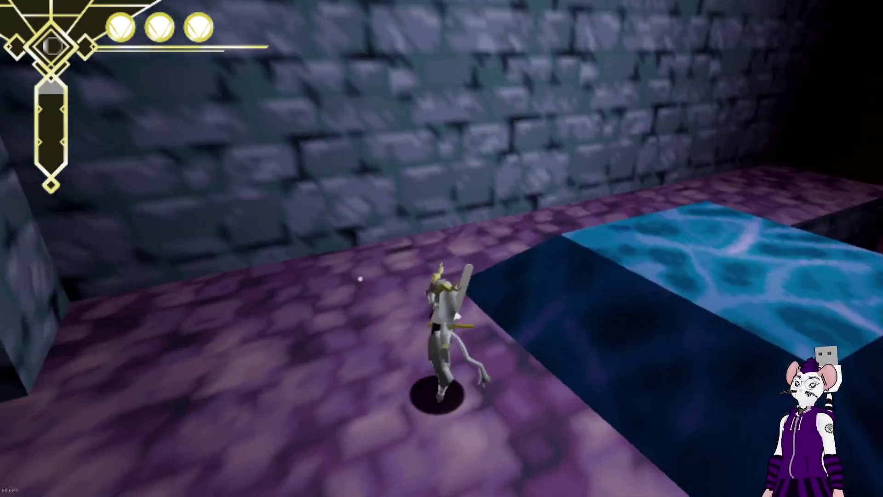
key("Escape")
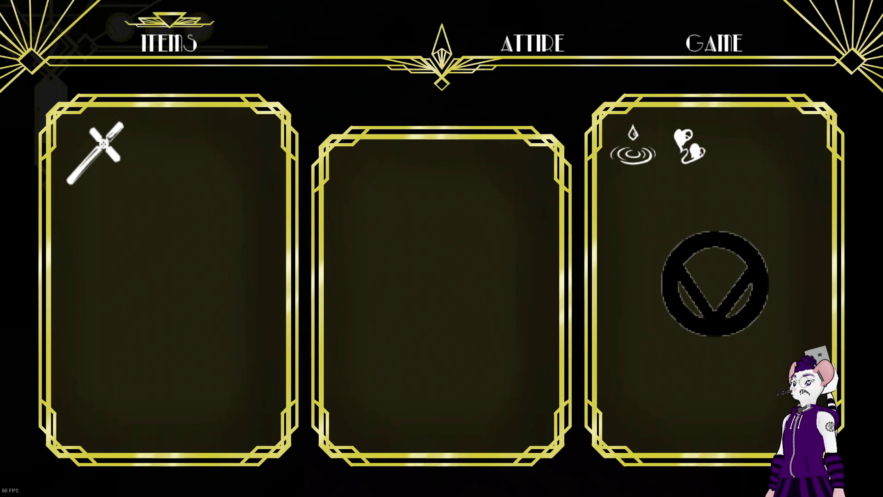
mouse_move(751, 360)
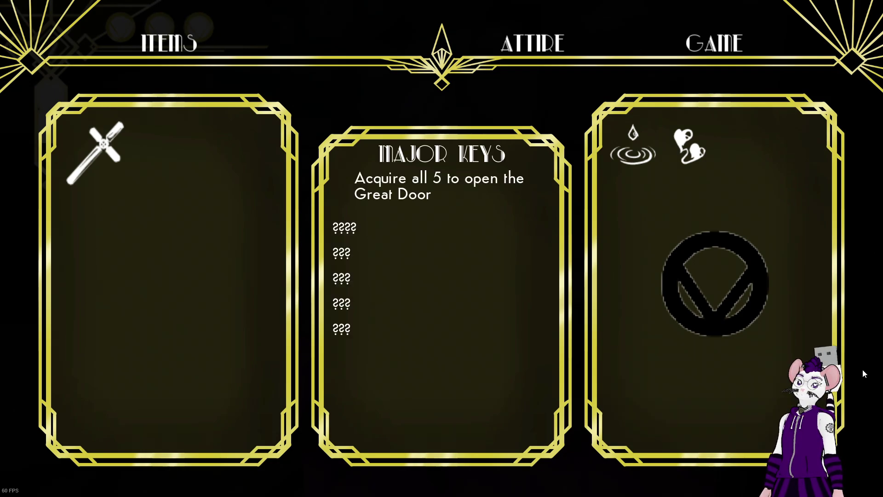
key("Escape")
Climb the rock wall to the alcove, collect the Health Piece, and return to SAMMI Core
key("d")
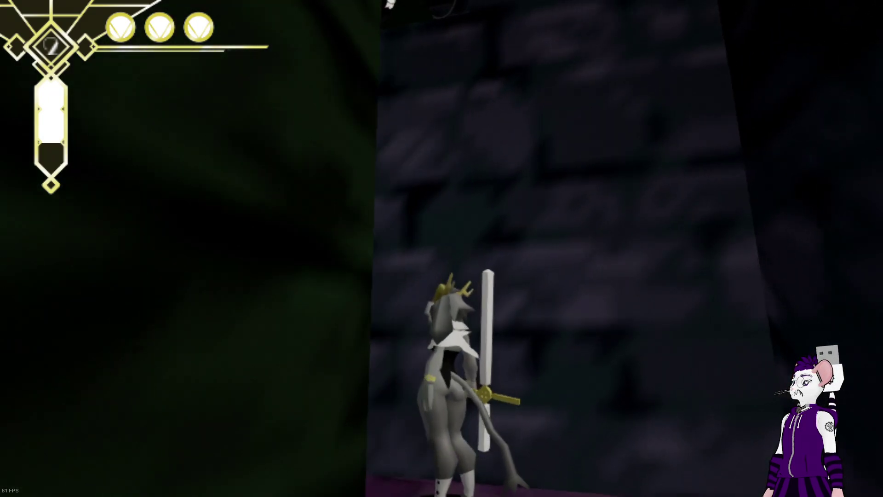
key("w")
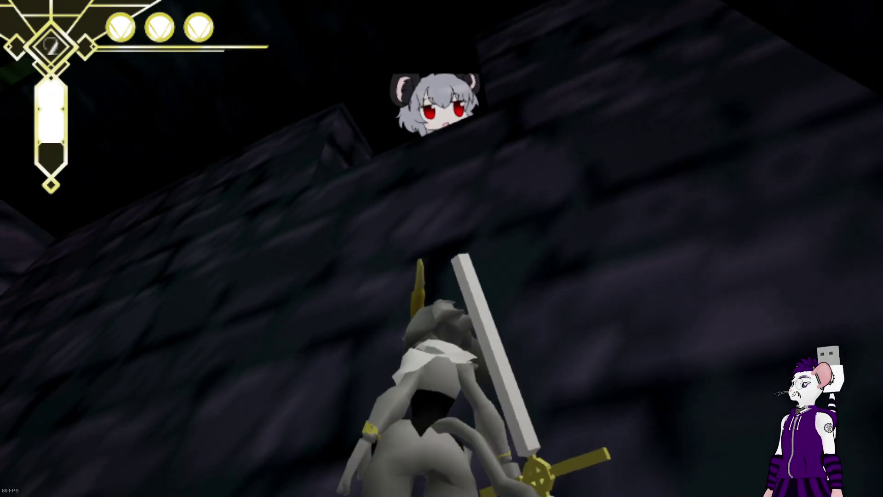
key("space")
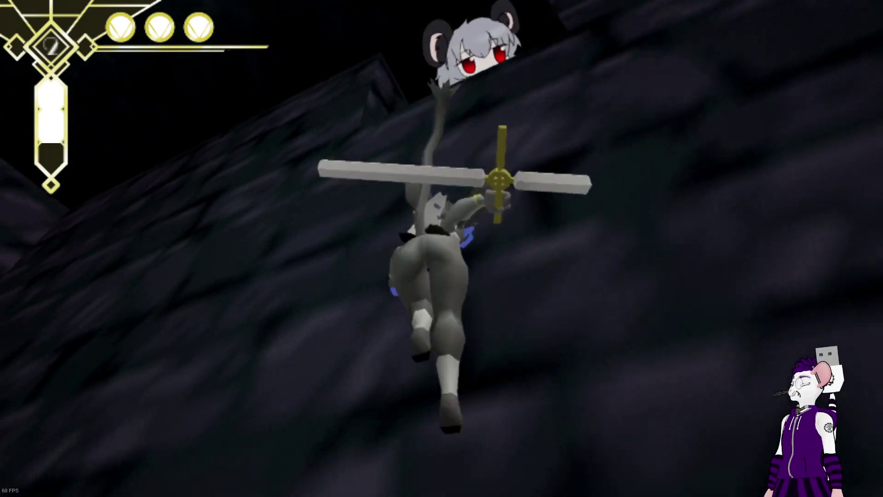
key("space")
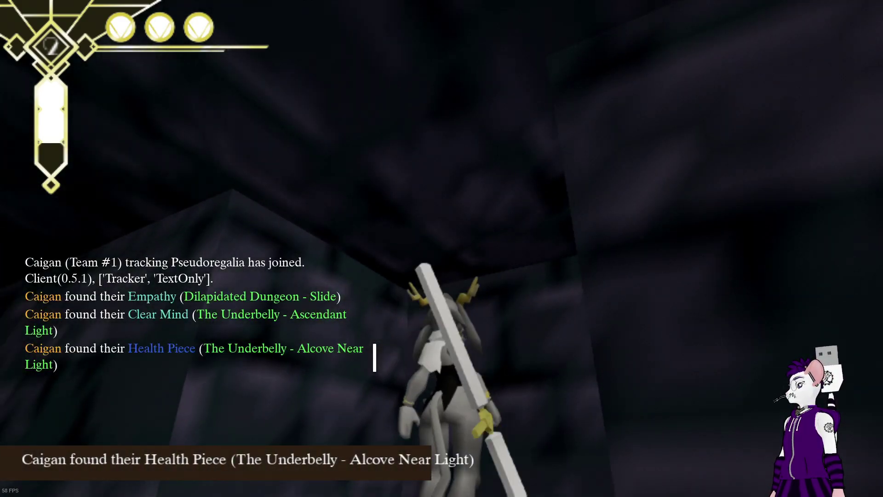
key("a")
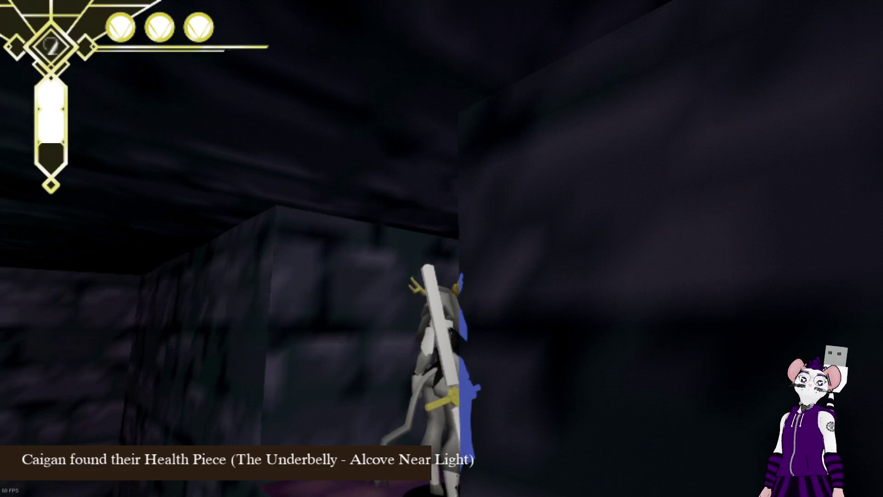
key("a")
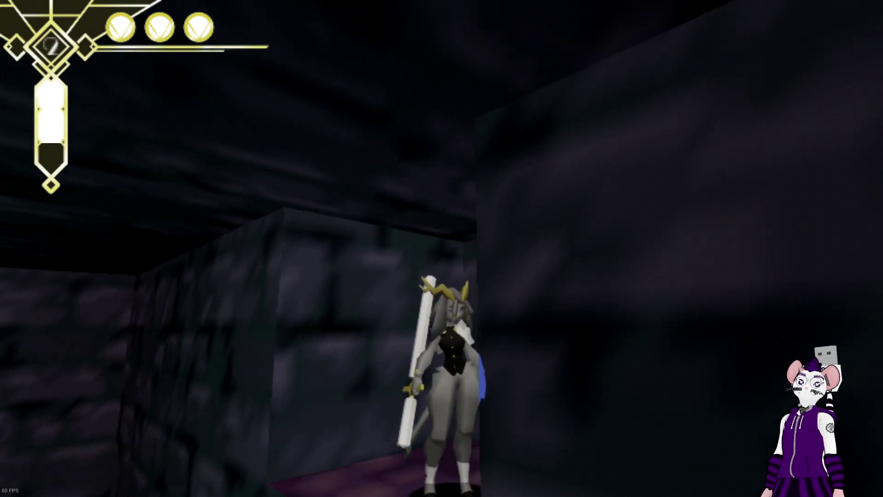
key("w")
key("Escape")
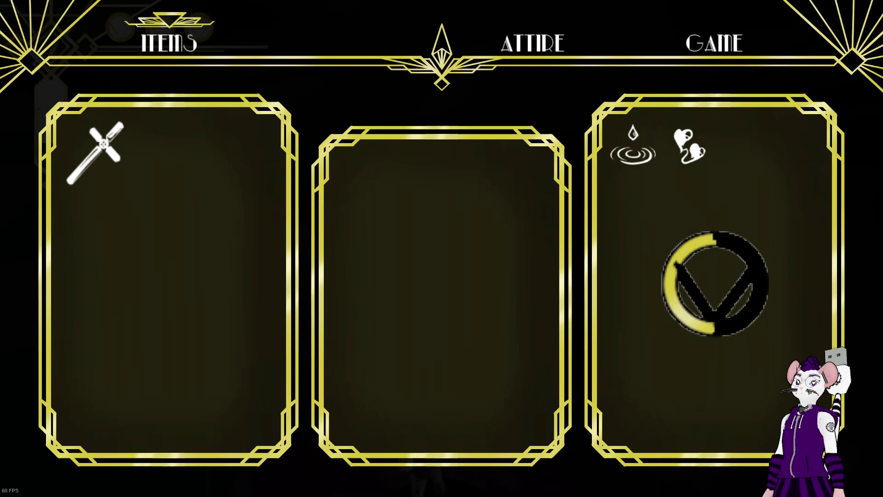
key("alt+Tab")
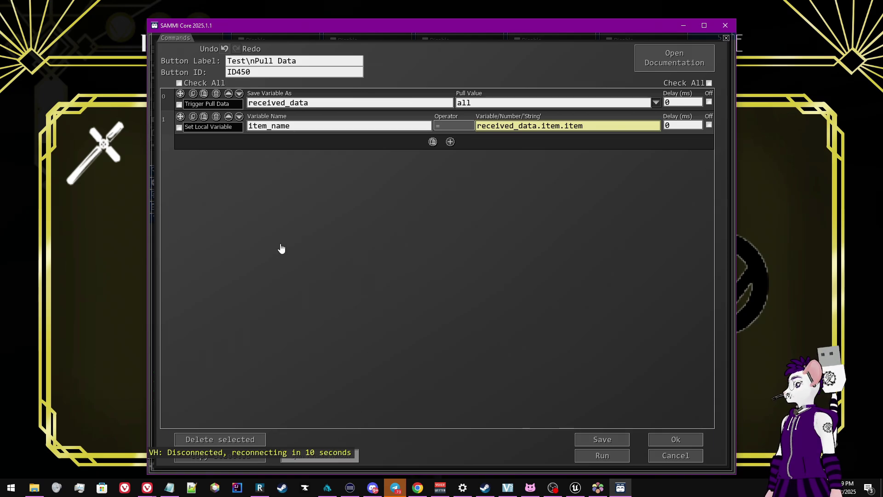
Check in the Variable Window that item_name now holds 'Health Piece'
key("F1")
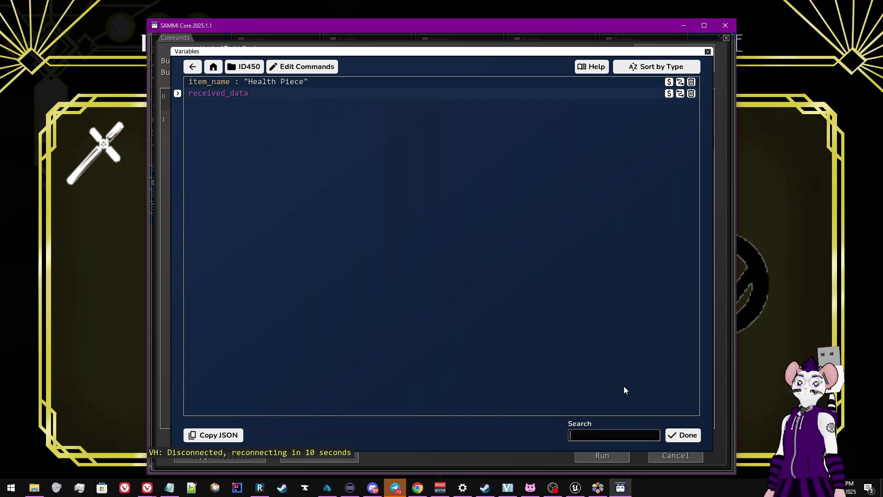
left_click(681, 435)
Review the Test Pull Data button's PrintJSON_Processed trigger, then reopen its command list
left_click(676, 438)
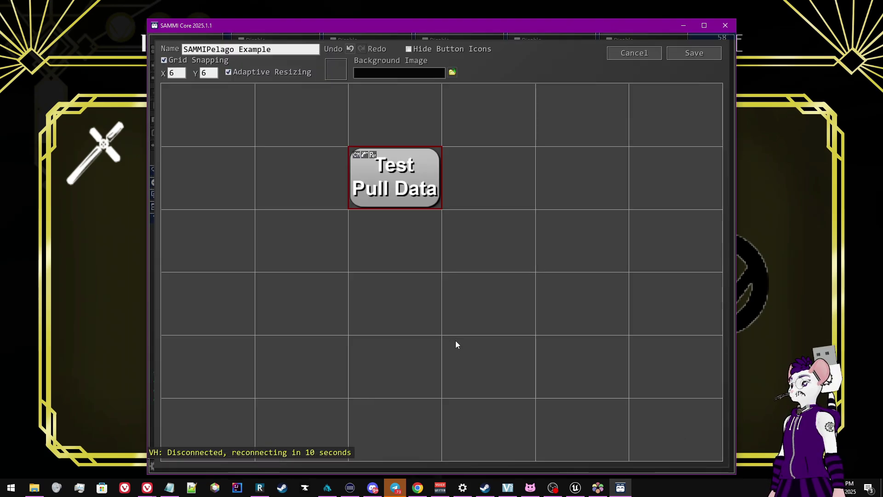
right_click(411, 199)
left_click(436, 220)
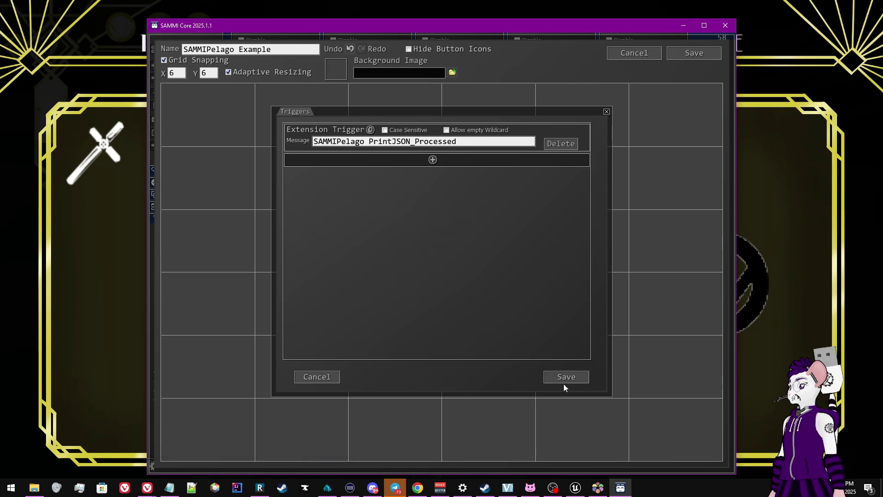
left_click(554, 374)
double_click(417, 176)
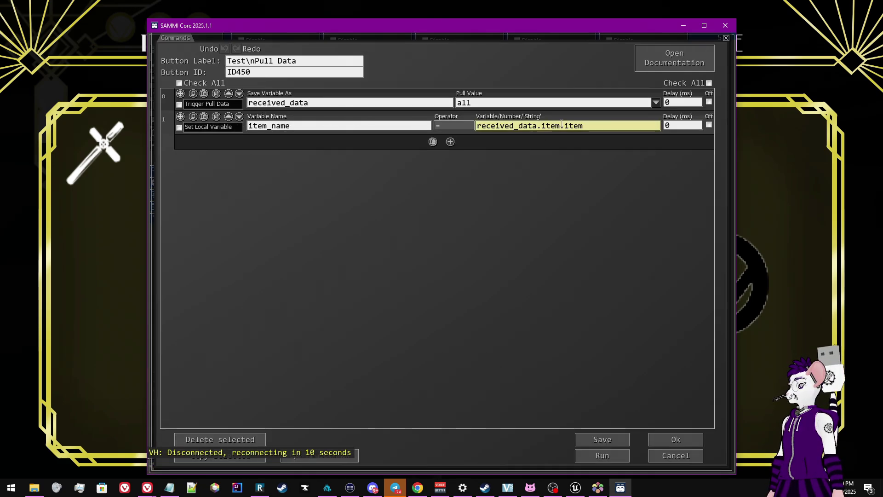
Inspect the received_data.item.item value and confirm the Test Pull Data commands with Ok
left_click_drag(602, 125, 503, 154)
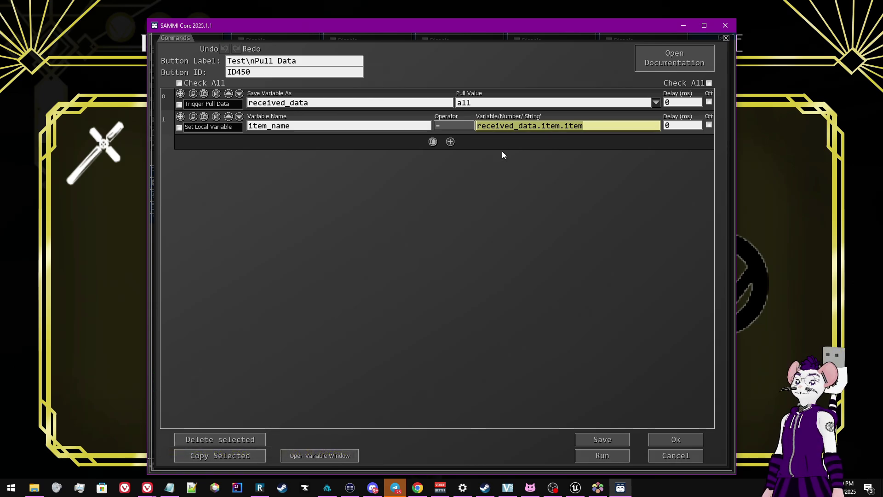
left_click(451, 170)
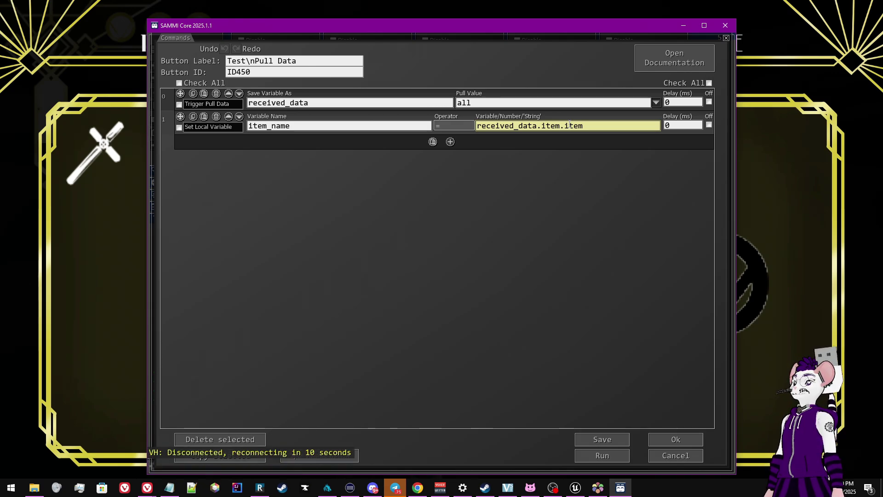
left_click(660, 441)
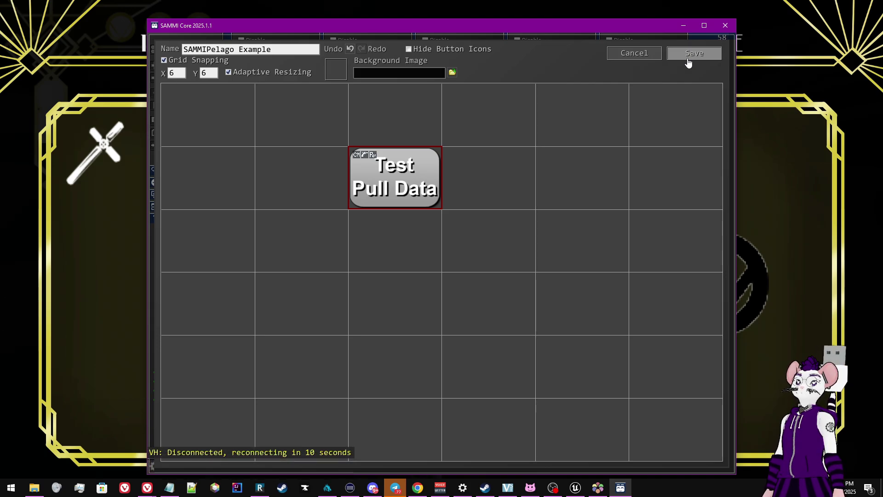
Deselect the button and save the SAMMIPelago Example deck, closing its editor
left_click(688, 61)
left_click(690, 61)
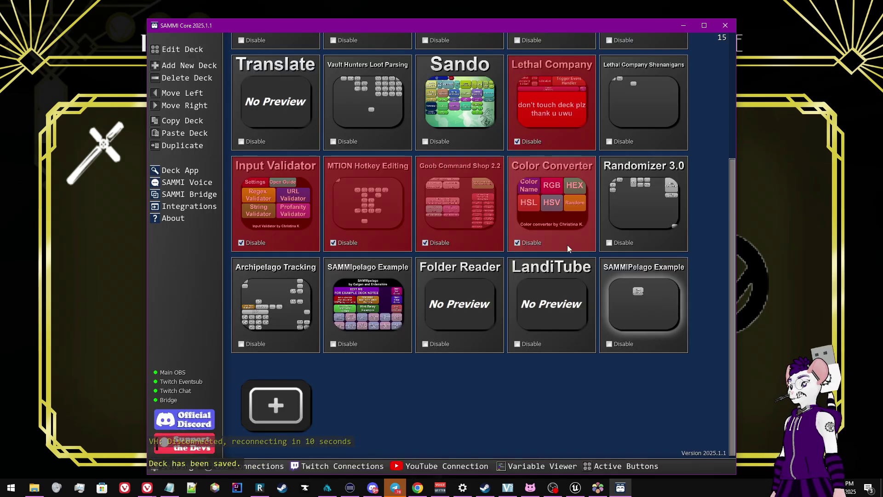